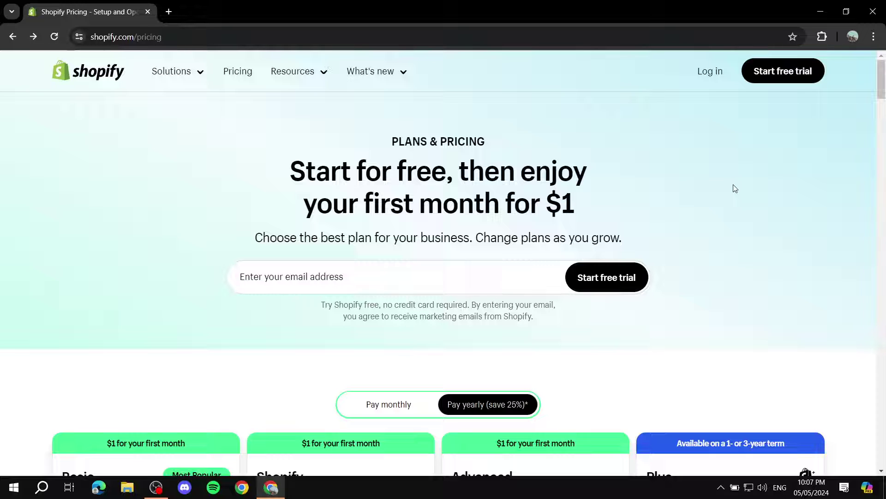
Compare the Basic and Shopify plans on the pricing page
{"action": "scroll", "coordinate": [753, 206], "scroll_direction": "down", "scroll_amount": 3}
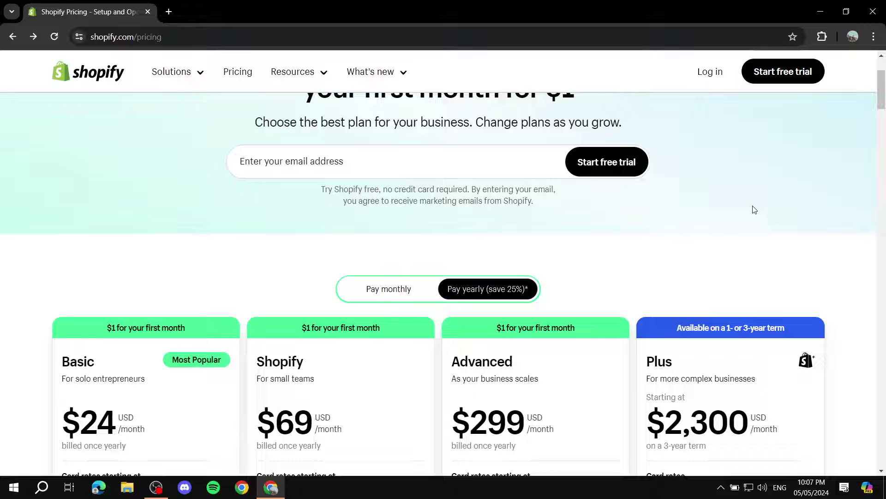
{"action": "scroll", "coordinate": [358, 393], "scroll_direction": "down", "scroll_amount": 1}
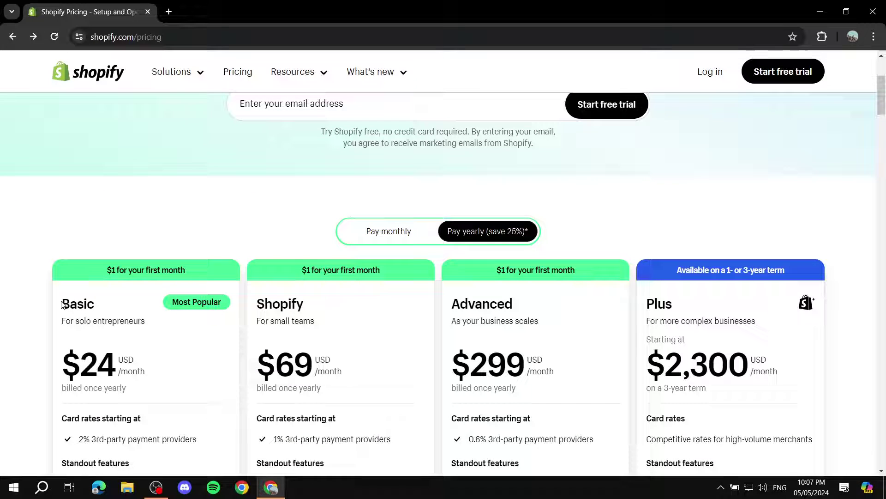
{"action": "double_click", "coordinate": [77, 303]}
{"action": "double_click", "coordinate": [369, 303]}
{"action": "left_click_drag", "start_coordinate": [369, 303], "coordinate": [538, 300]}
{"action": "left_click", "coordinate": [411, 309]}
{"action": "scroll", "coordinate": [369, 354], "scroll_direction": "down", "scroll_amount": 2}
{"action": "scroll", "coordinate": [332, 344], "scroll_direction": "up", "scroll_amount": 3}
{"action": "scroll", "coordinate": [332, 348], "scroll_direction": "down", "scroll_amount": 2}
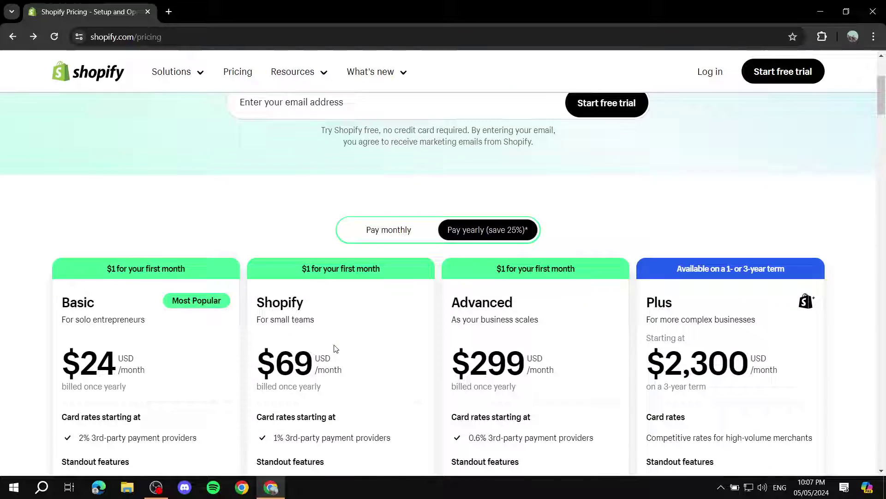
{"action": "scroll", "coordinate": [285, 341], "scroll_direction": "up", "scroll_amount": 4}
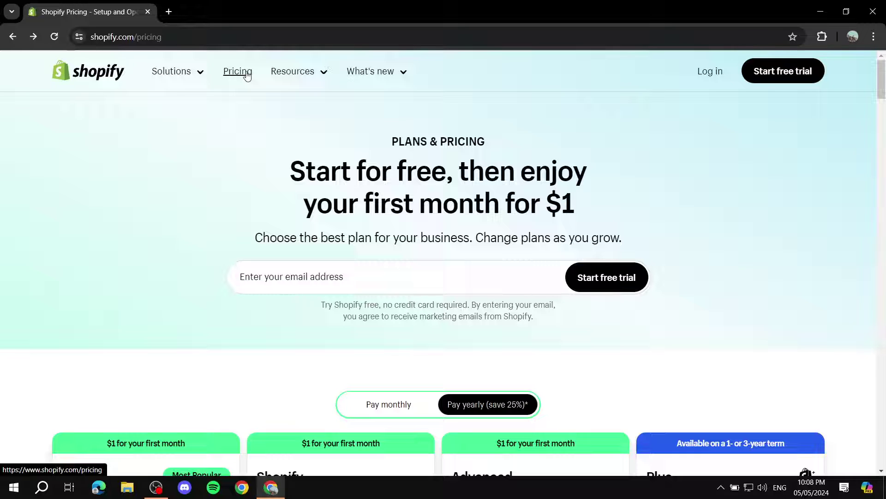
Scroll to the Starter card and check its $1 first-month offer and $5 USD/month price
{"action": "scroll", "coordinate": [257, 76], "scroll_direction": "down", "scroll_amount": 6}
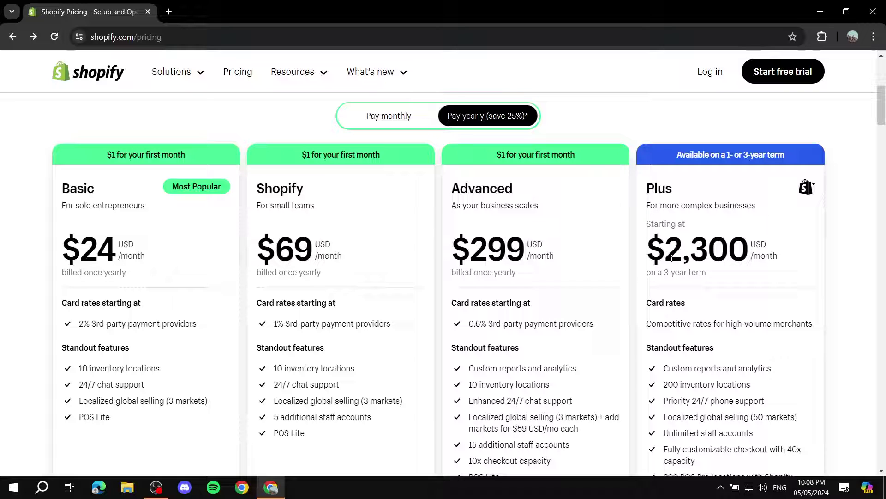
{"action": "scroll", "coordinate": [363, 245], "scroll_direction": "down", "scroll_amount": 15}
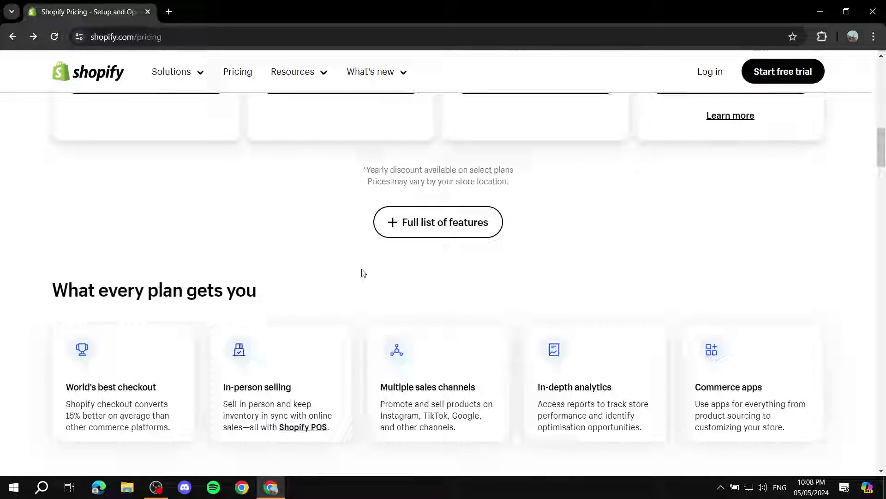
{"action": "scroll", "coordinate": [324, 273], "scroll_direction": "down", "scroll_amount": 3}
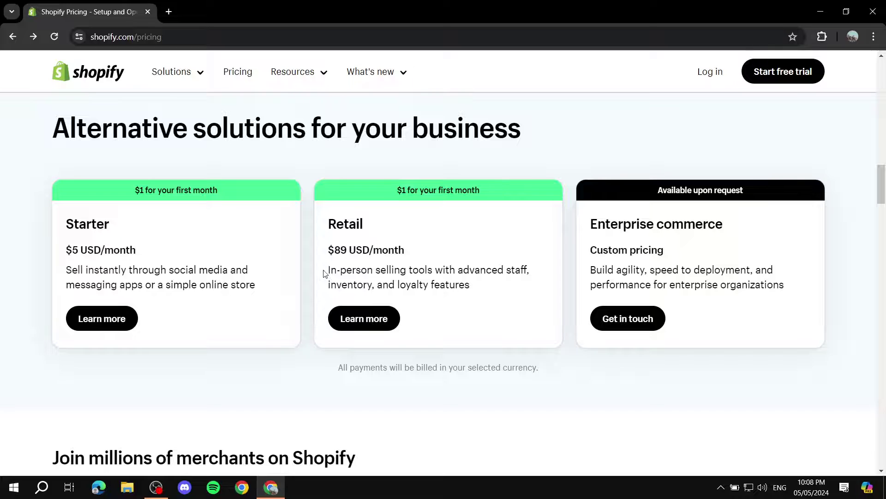
{"action": "left_click_drag", "start_coordinate": [56, 230], "coordinate": [124, 230]}
{"action": "left_click", "coordinate": [134, 229]}
{"action": "left_click_drag", "start_coordinate": [132, 194], "coordinate": [228, 193]}
{"action": "left_click", "coordinate": [232, 238]}
{"action": "left_click_drag", "start_coordinate": [133, 193], "coordinate": [237, 194]}
{"action": "left_click", "coordinate": [228, 237]}
{"action": "left_click_drag", "start_coordinate": [64, 255], "coordinate": [167, 254]}
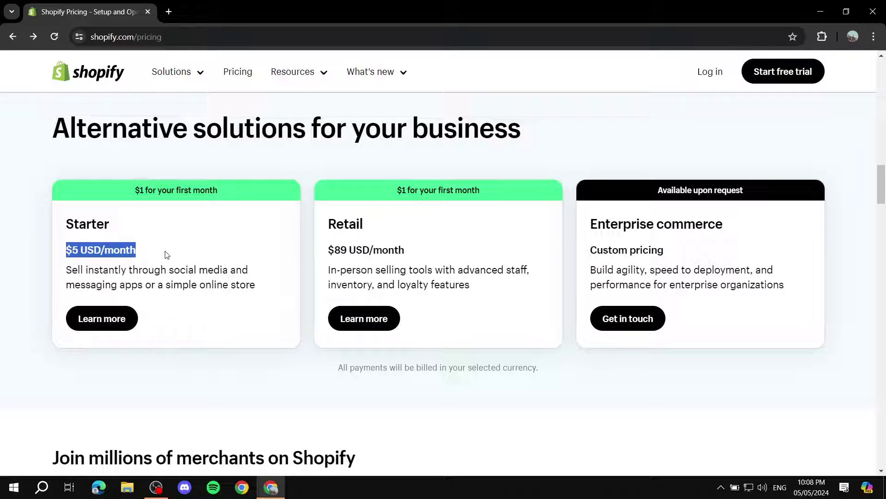
Open the Starter plan's details page and check its 3-day free trial offer
{"action": "left_click", "coordinate": [116, 318]}
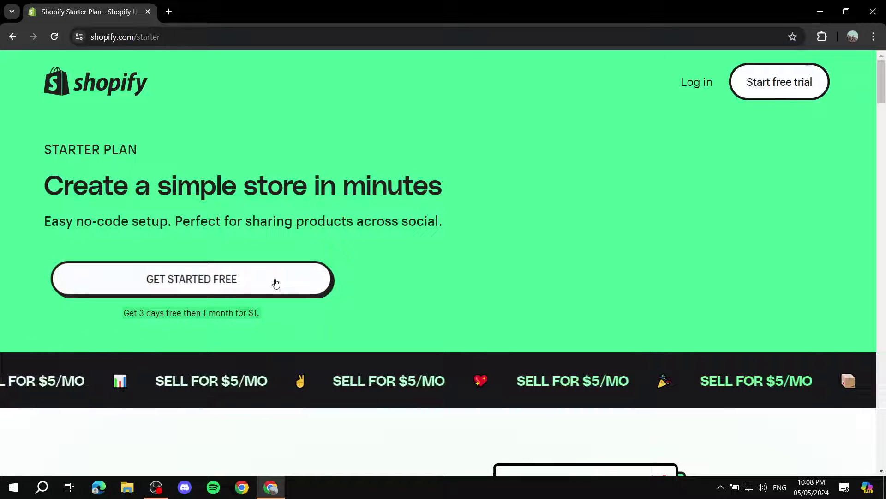
{"action": "scroll", "coordinate": [538, 281], "scroll_direction": "down", "scroll_amount": 2}
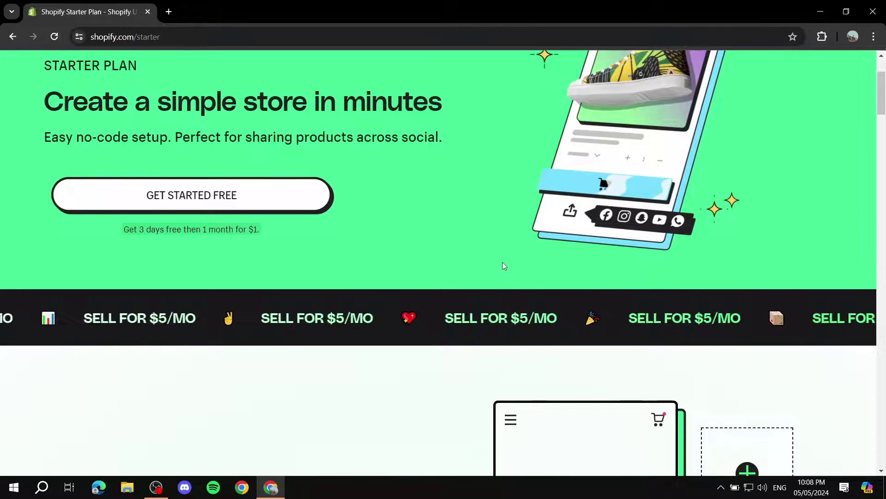
{"action": "scroll", "coordinate": [503, 263], "scroll_direction": "up", "scroll_amount": 3}
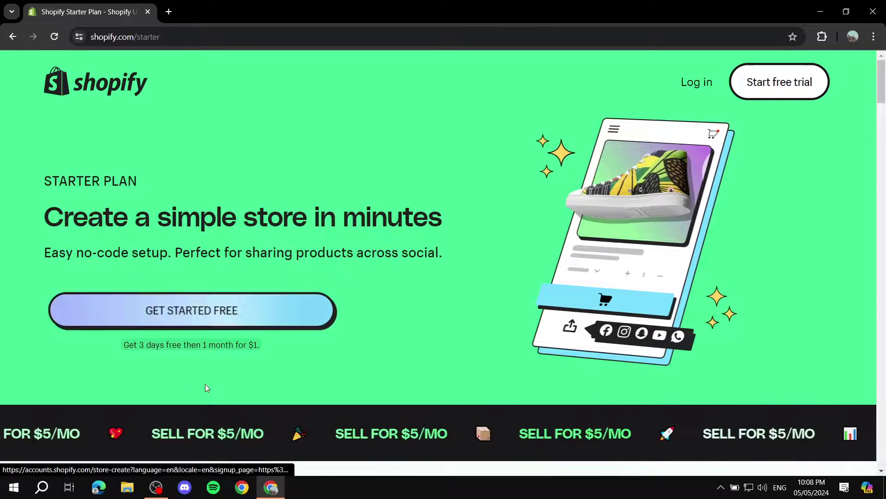
{"action": "left_click_drag", "start_coordinate": [115, 351], "coordinate": [271, 355]}
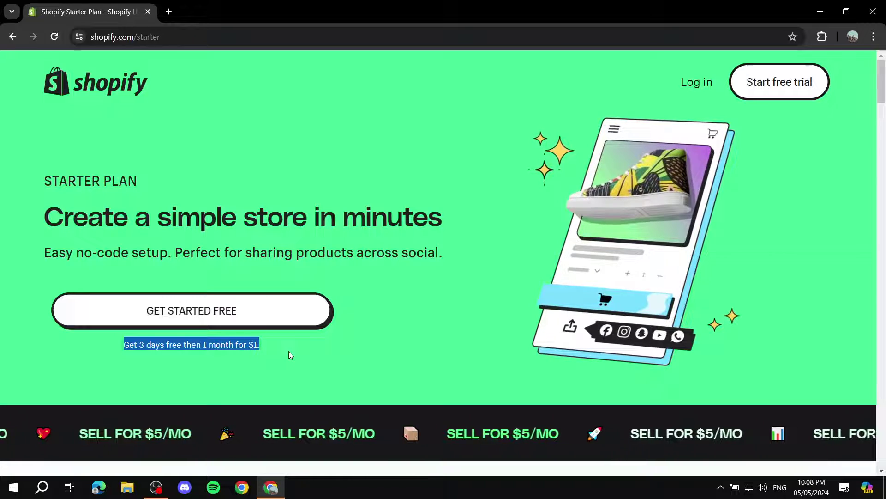
{"action": "left_click", "coordinate": [289, 351]}
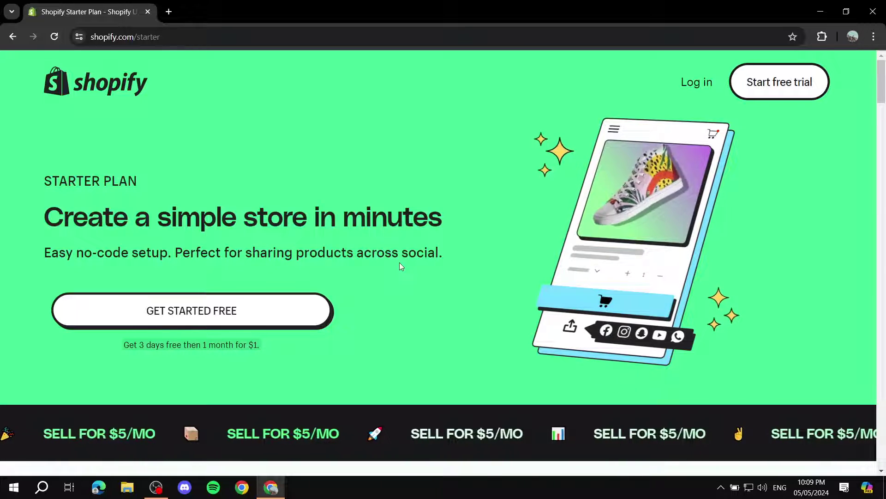
Review the STARTER PLAN page, then start the free trial signup
{"action": "scroll", "coordinate": [393, 282], "scroll_direction": "down", "scroll_amount": 15}
{"action": "scroll", "coordinate": [305, 294], "scroll_direction": "down", "scroll_amount": 18}
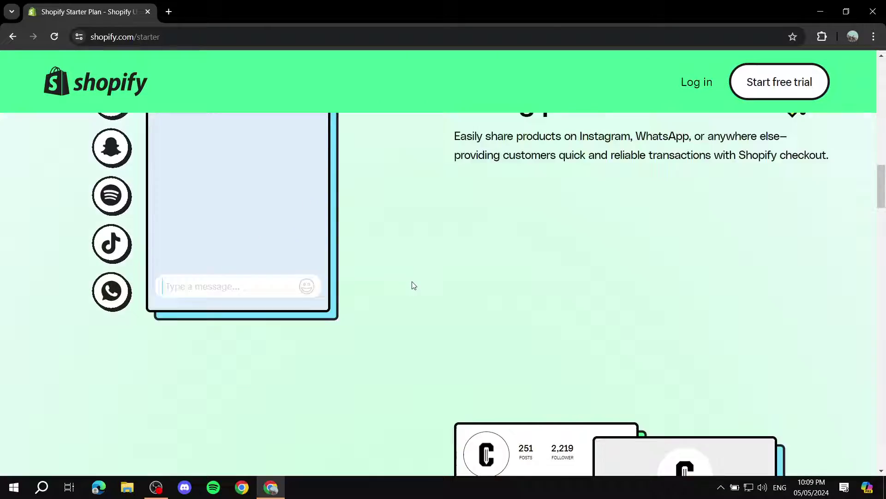
{"action": "scroll", "coordinate": [378, 279], "scroll_direction": "up", "scroll_amount": 20}
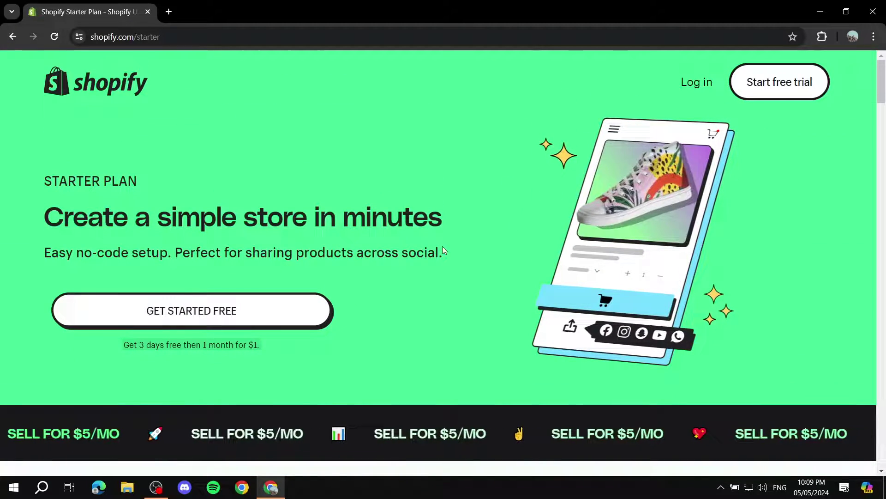
{"action": "left_click_drag", "start_coordinate": [43, 198], "coordinate": [159, 182]}
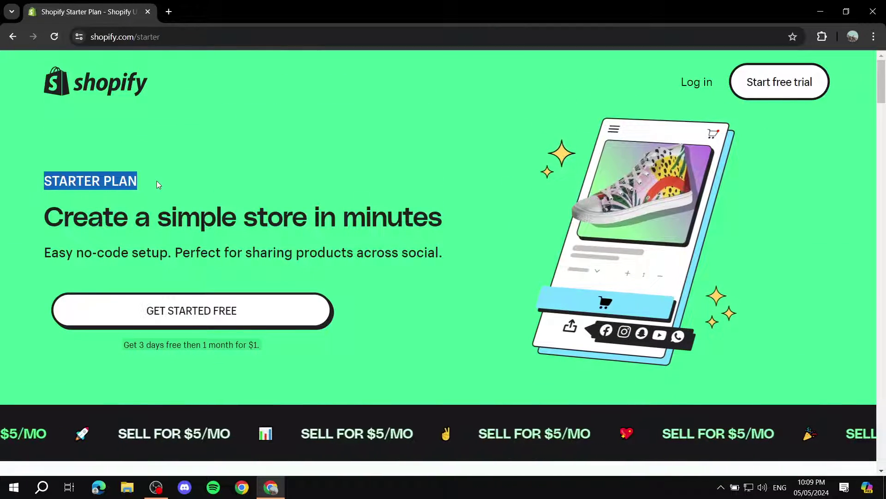
{"action": "left_click", "coordinate": [783, 85]}
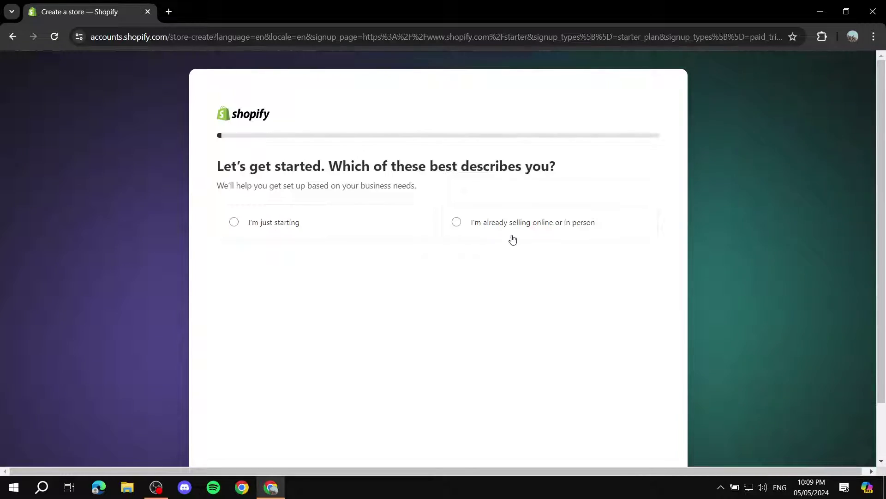
Answer that you're just starting out and continue
{"action": "scroll", "coordinate": [488, 179], "scroll_direction": "down", "scroll_amount": 1}
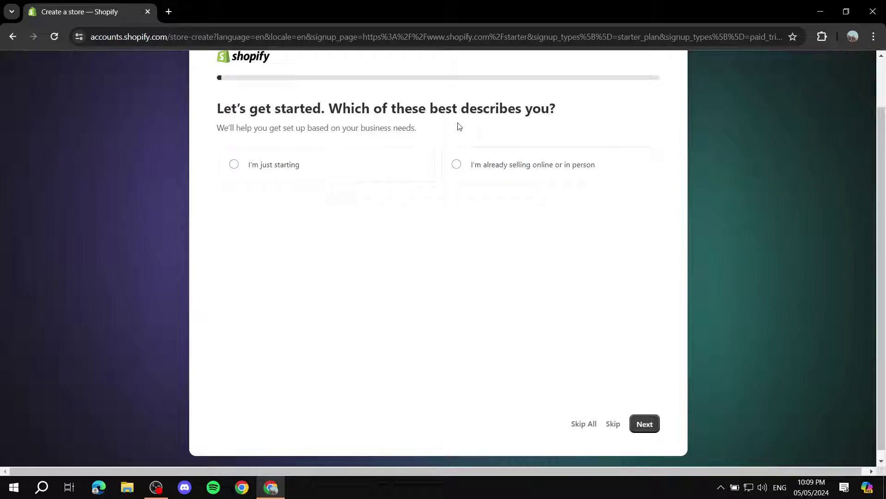
{"action": "left_click", "coordinate": [276, 167]}
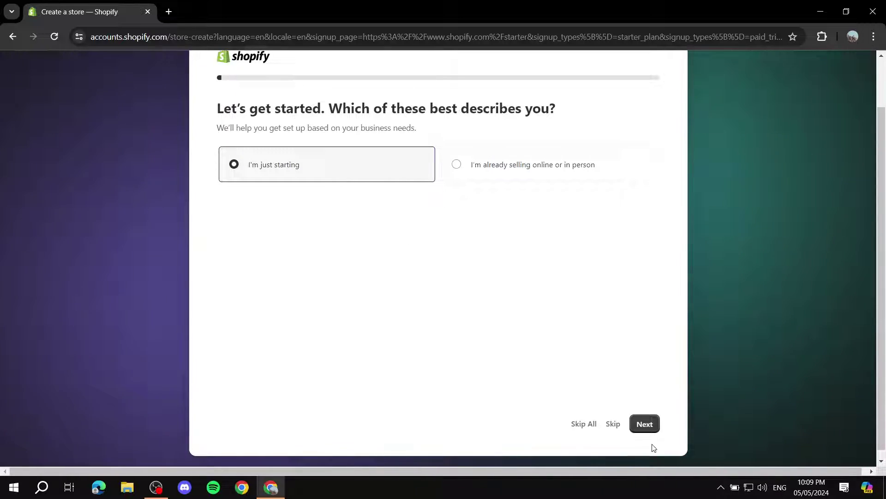
{"action": "left_click", "coordinate": [647, 425]}
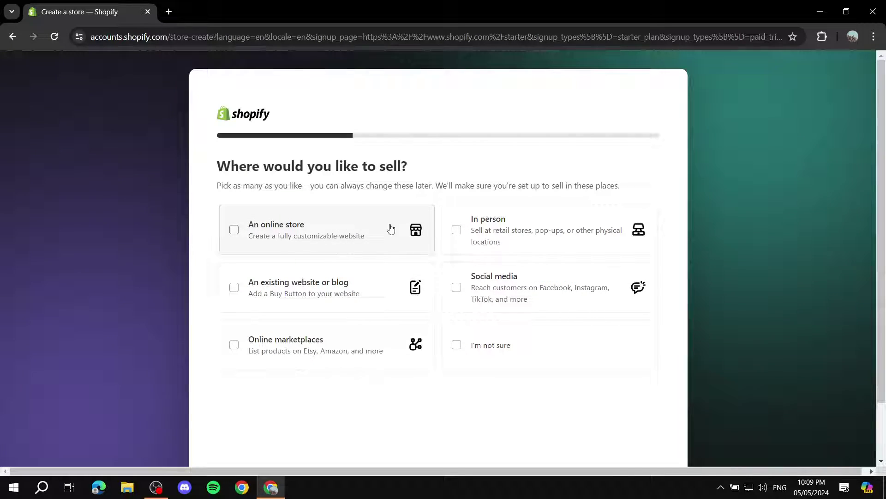
Choose an online store, social media and an existing website or blog as sales channels
{"action": "left_click", "coordinate": [348, 233]}
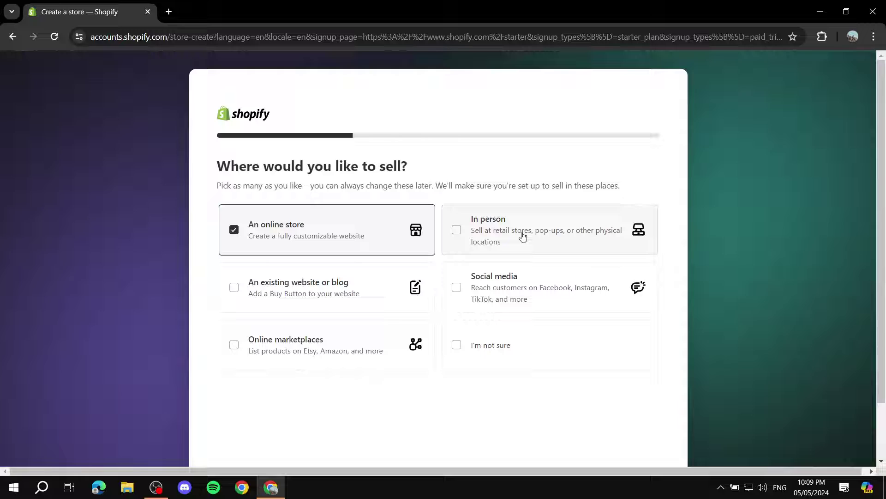
{"action": "left_click", "coordinate": [515, 287]}
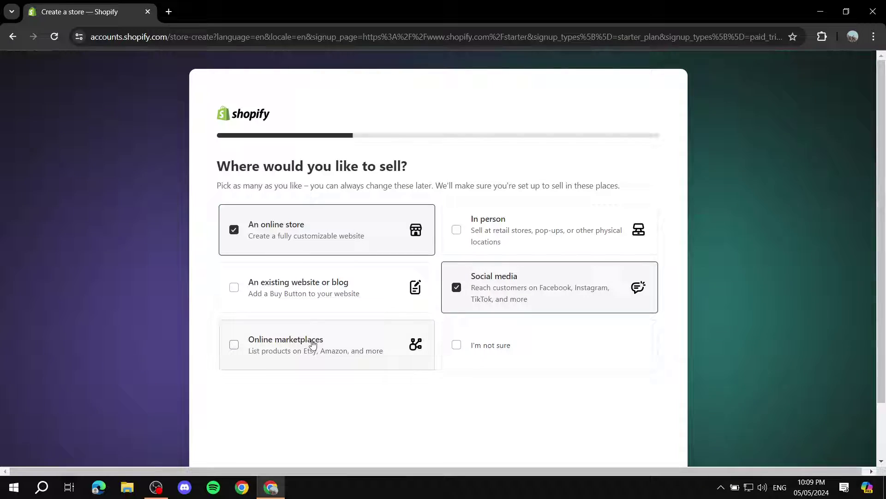
{"action": "left_click", "coordinate": [318, 289]}
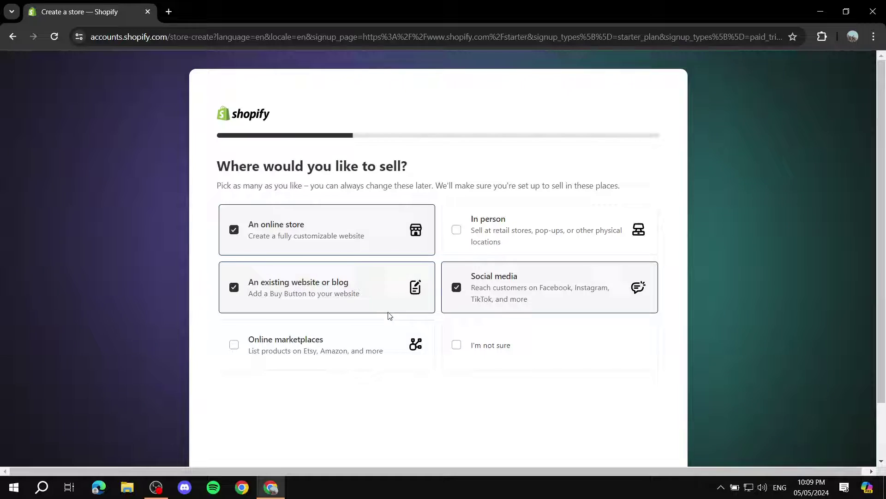
{"action": "scroll", "coordinate": [372, 246], "scroll_direction": "down", "scroll_amount": 1}
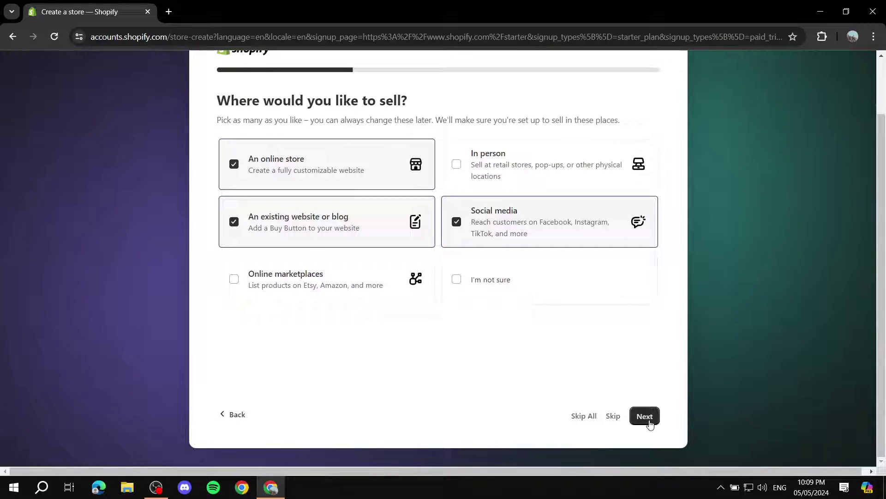
{"action": "left_click", "coordinate": [645, 416]}
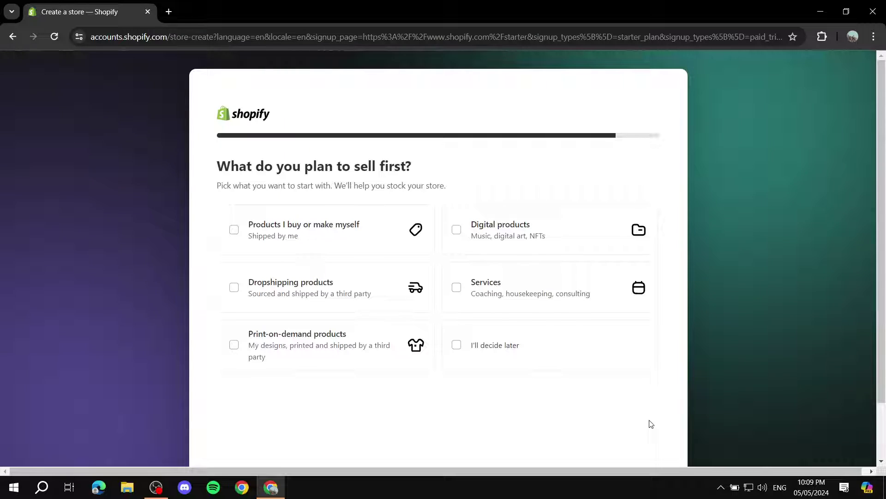
Go back to the where-to-sell question, then return to the what-to-sell question
{"action": "scroll", "coordinate": [671, 407], "scroll_direction": "down", "scroll_amount": 2}
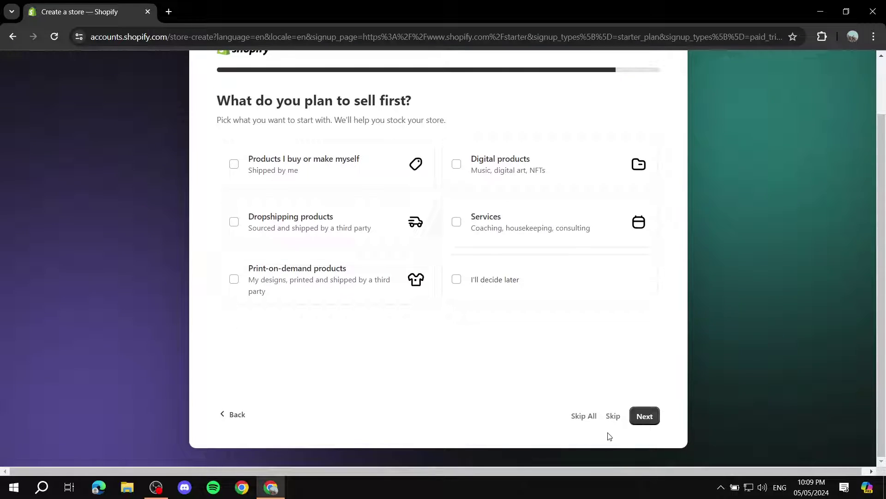
{"action": "left_click", "coordinate": [233, 415]}
{"action": "left_click", "coordinate": [369, 287]}
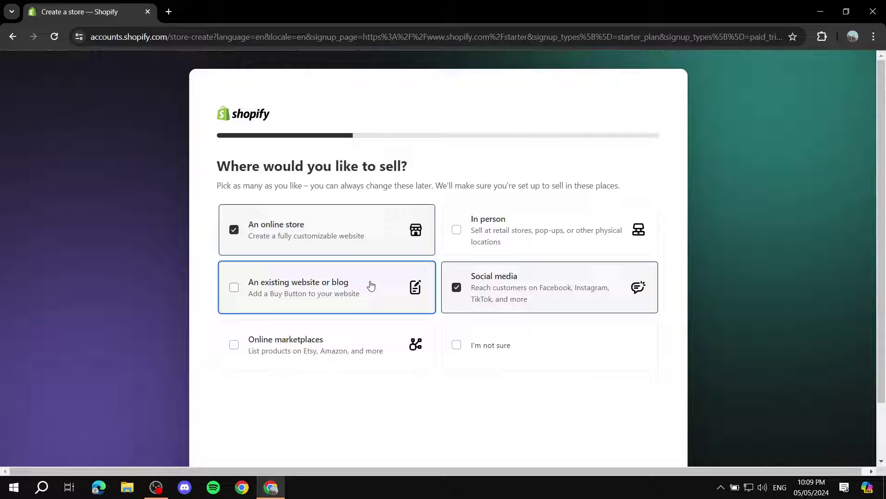
{"action": "scroll", "coordinate": [662, 346], "scroll_direction": "down", "scroll_amount": 2}
{"action": "left_click", "coordinate": [644, 420]}
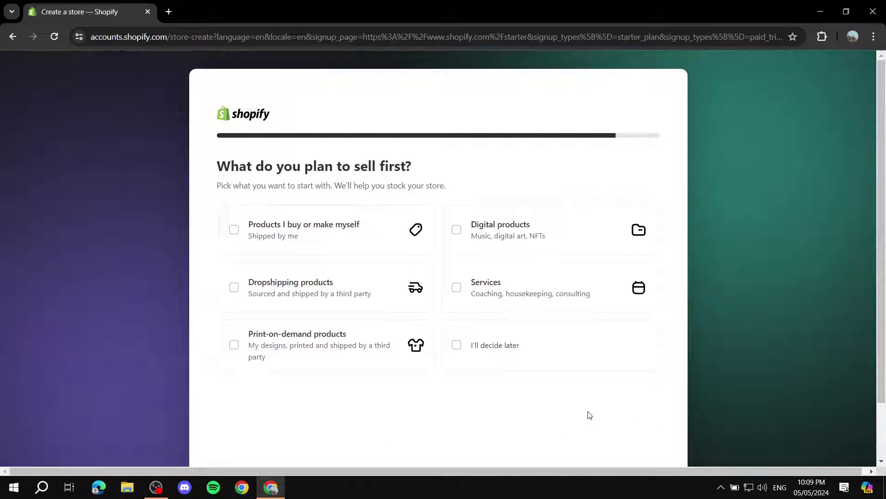
Skip the product questions and confirm United Arab Emirates as the business location
{"action": "scroll", "coordinate": [568, 388], "scroll_direction": "down", "scroll_amount": 2}
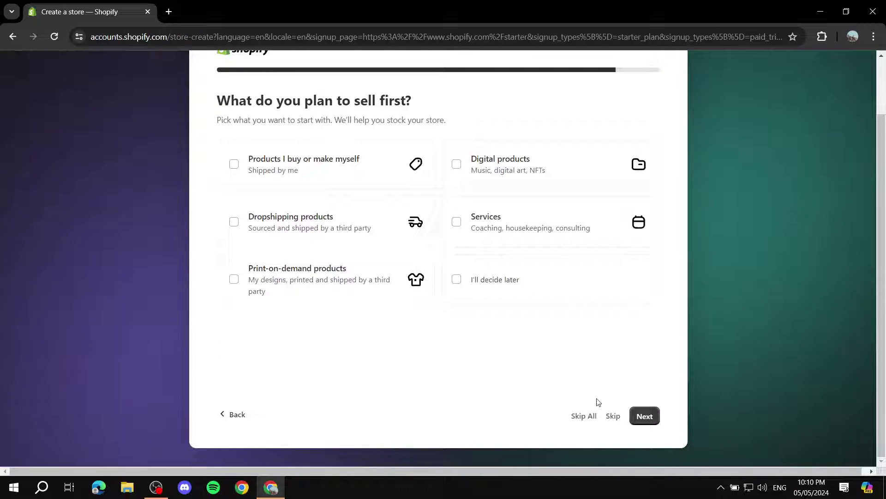
{"action": "left_click", "coordinate": [578, 417]}
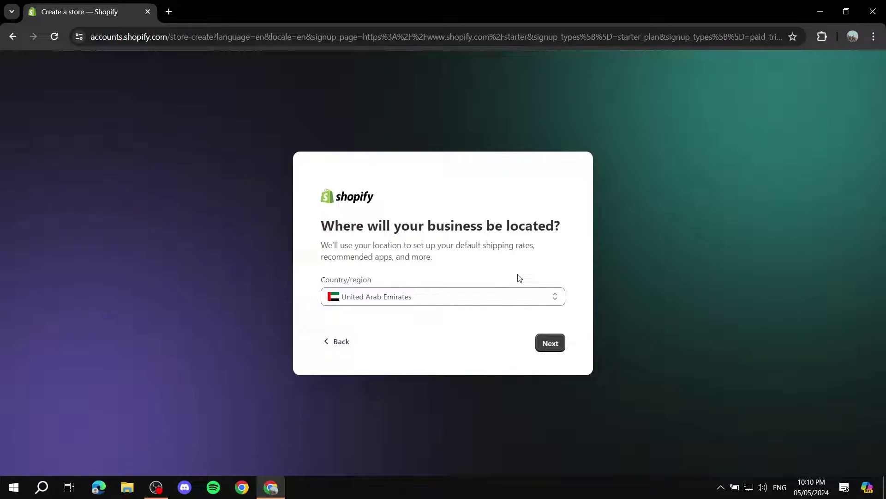
{"action": "left_click", "coordinate": [544, 348]}
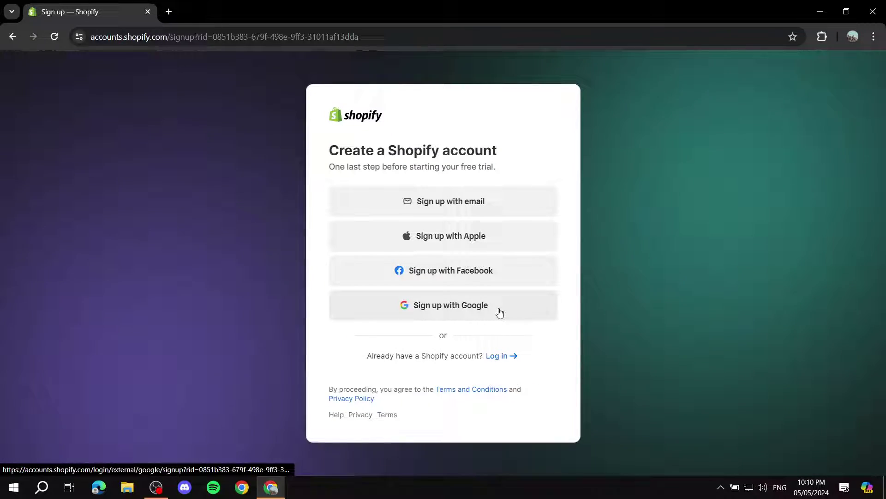
Sign up with the existing Google account, selecting it again after the security review
{"action": "left_click", "coordinate": [465, 316]}
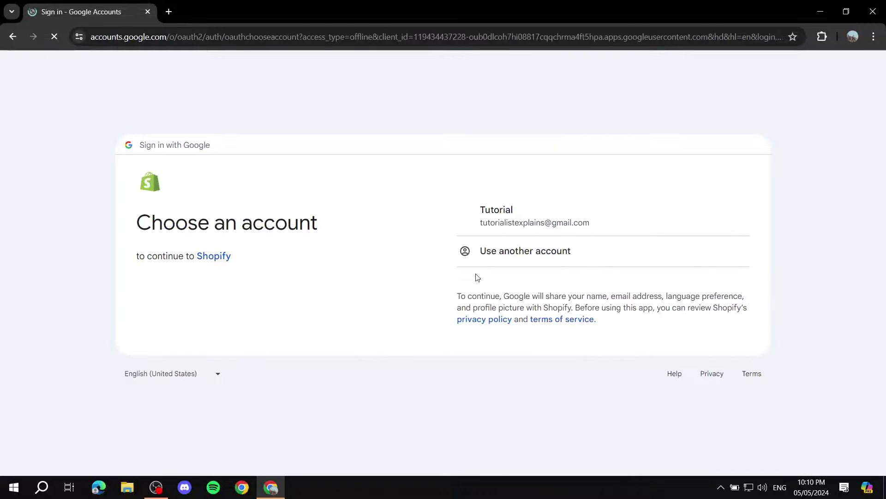
{"action": "left_click", "coordinate": [493, 224]}
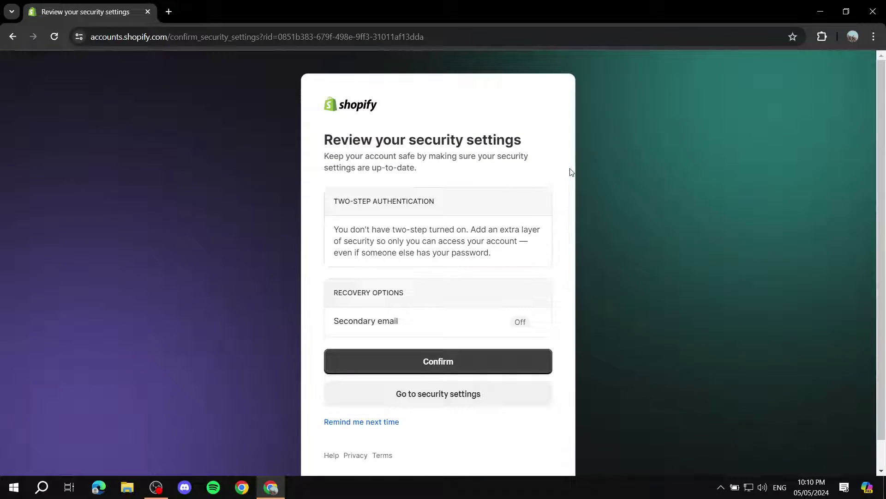
{"action": "scroll", "coordinate": [512, 276], "scroll_direction": "down", "scroll_amount": 1}
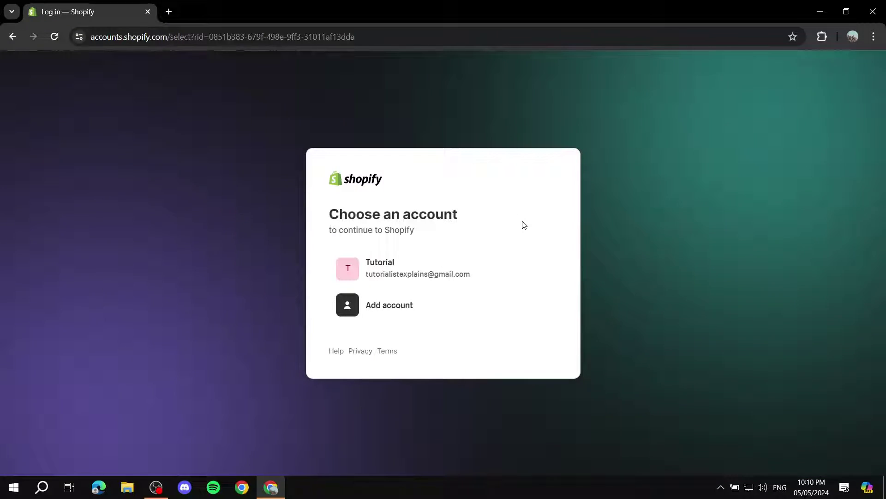
{"action": "left_click", "coordinate": [520, 265]}
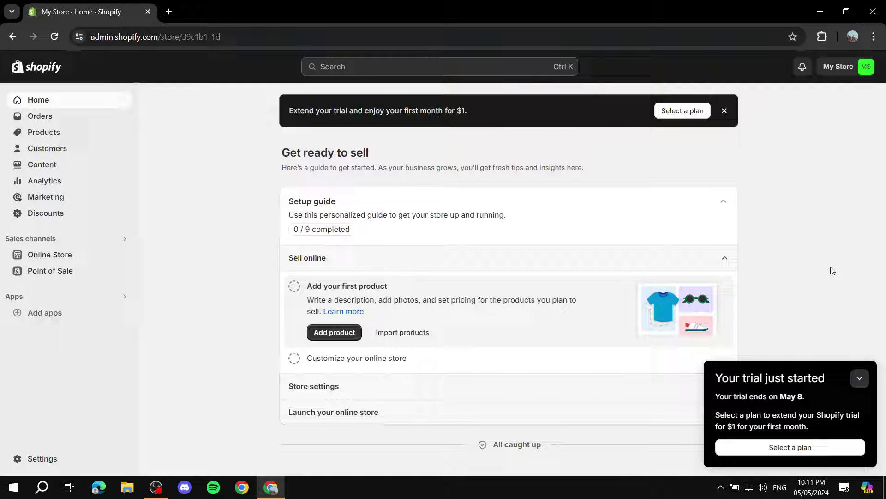
Minimise the trial notice and expand Store settings, Launch your online store and Sell online
{"action": "left_click", "coordinate": [860, 378]}
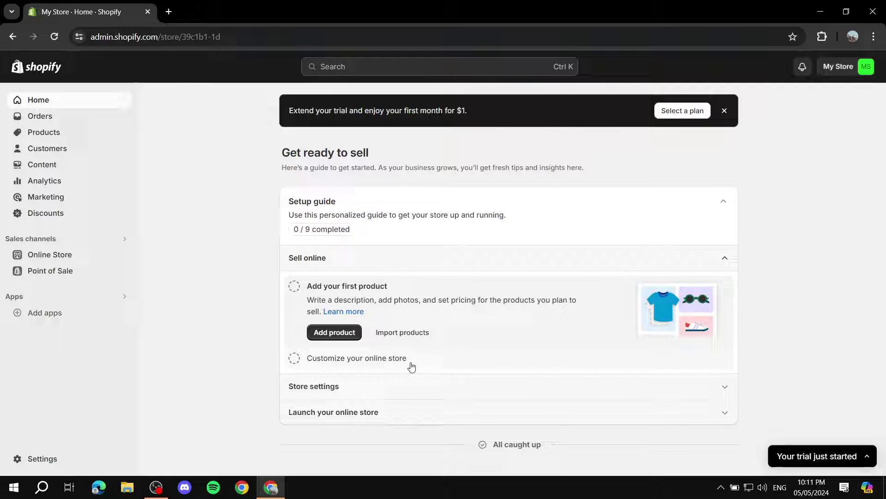
{"action": "left_click", "coordinate": [502, 388]}
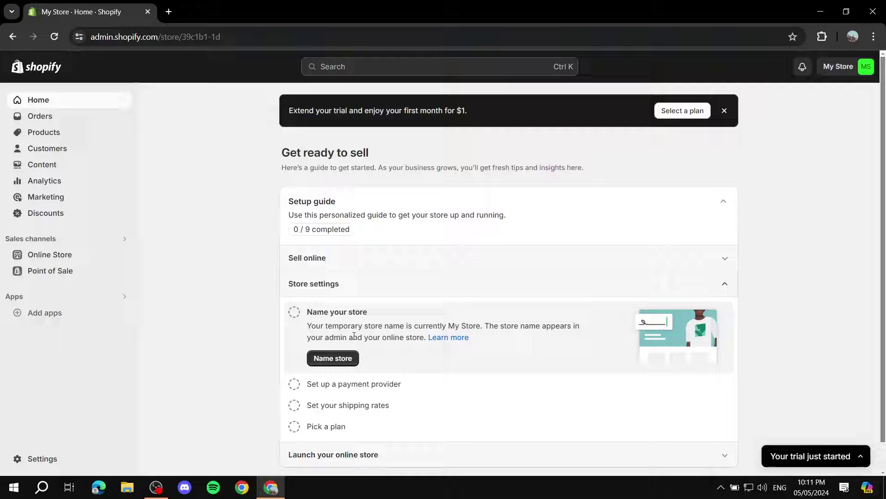
{"action": "left_click", "coordinate": [319, 290]}
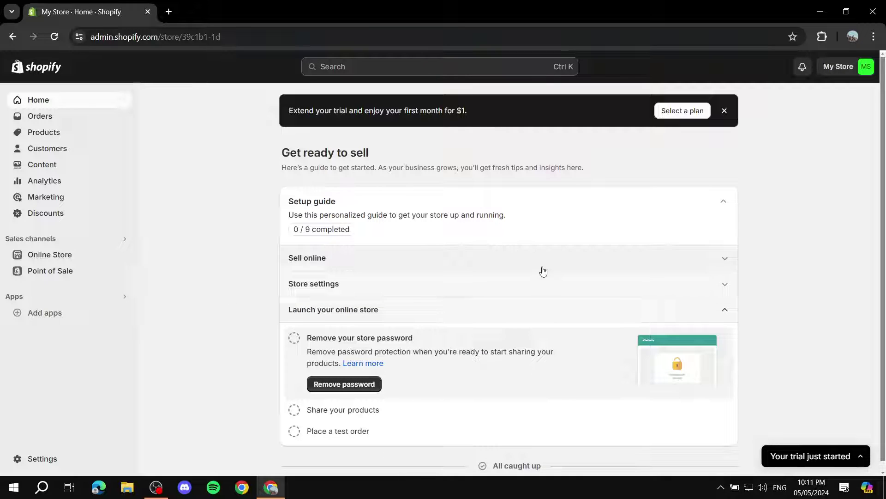
{"action": "left_click", "coordinate": [413, 320]}
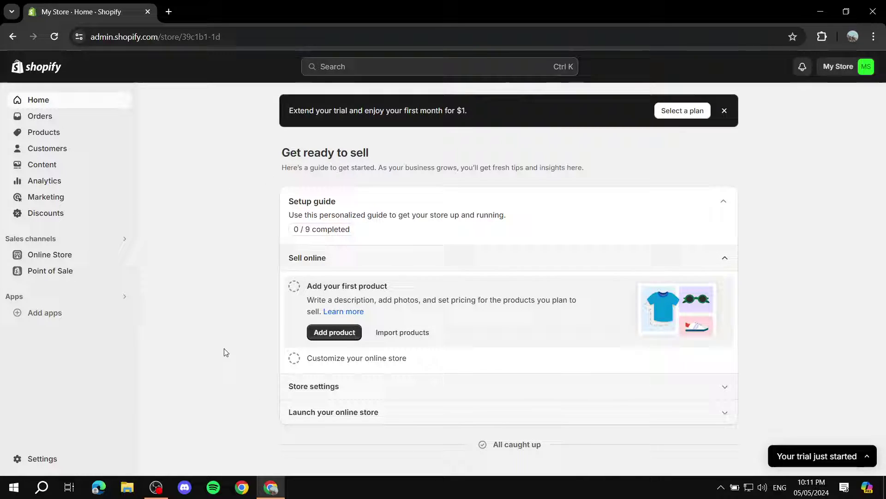
Review Store details in Settings: My Store, United Arab Emirates address, UAE Dirham currency
{"action": "left_click", "coordinate": [35, 460]}
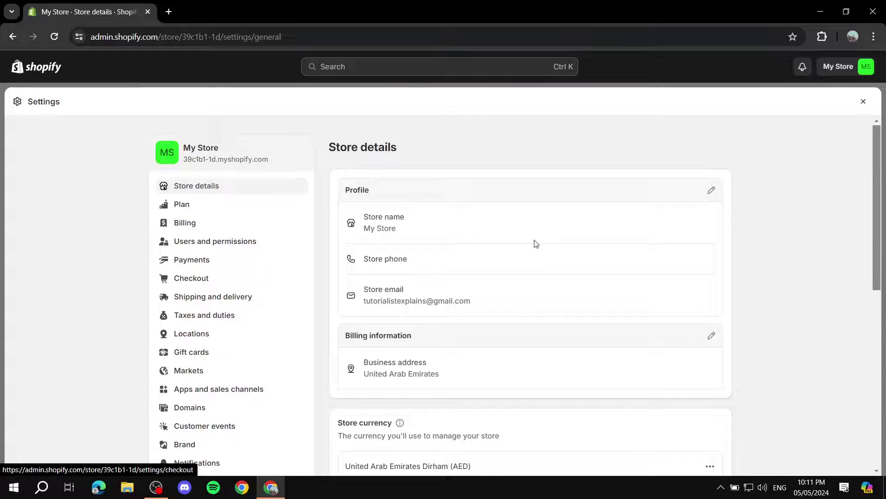
{"action": "scroll", "coordinate": [386, 297], "scroll_direction": "down", "scroll_amount": 5}
{"action": "scroll", "coordinate": [386, 296], "scroll_direction": "up", "scroll_amount": 2}
{"action": "scroll", "coordinate": [396, 218], "scroll_direction": "up", "scroll_amount": 3}
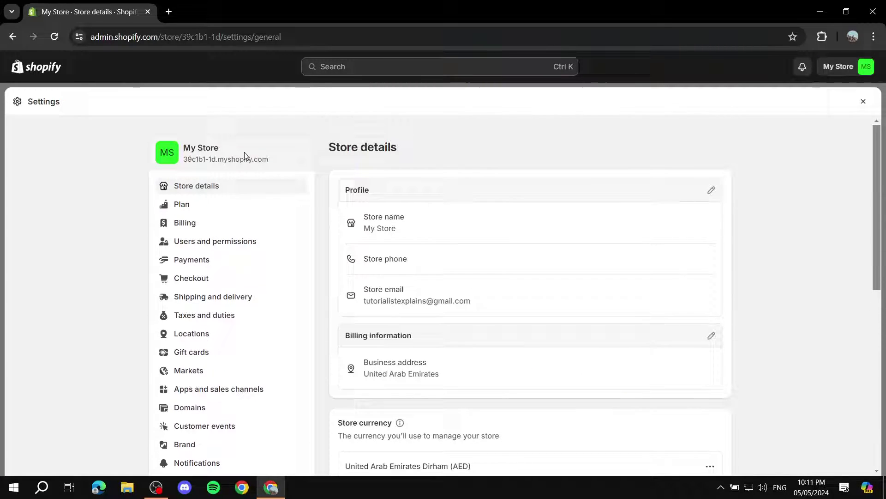
{"action": "scroll", "coordinate": [426, 257], "scroll_direction": "down", "scroll_amount": 8}
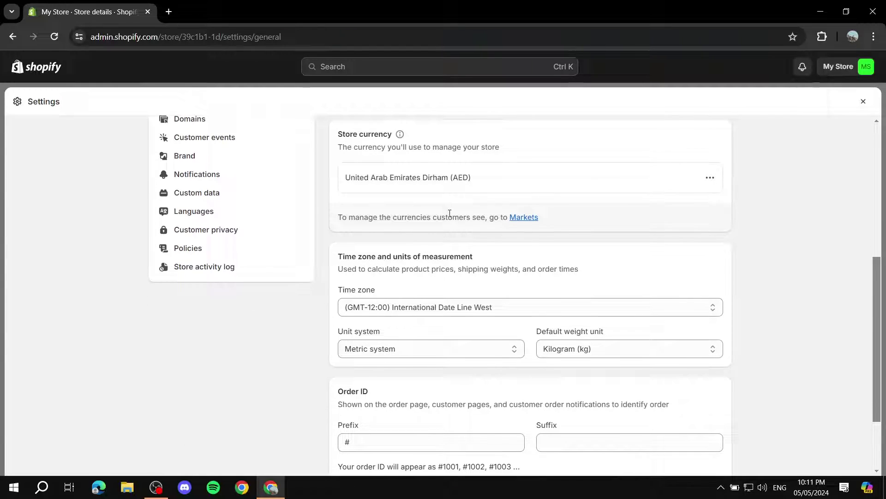
{"action": "scroll", "coordinate": [509, 278], "scroll_direction": "up", "scroll_amount": 8}
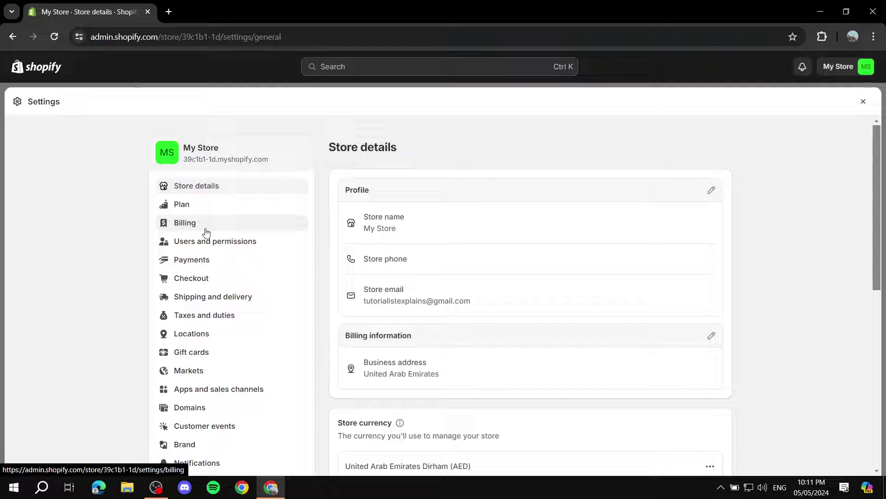
{"action": "scroll", "coordinate": [198, 281], "scroll_direction": "down", "scroll_amount": 1}
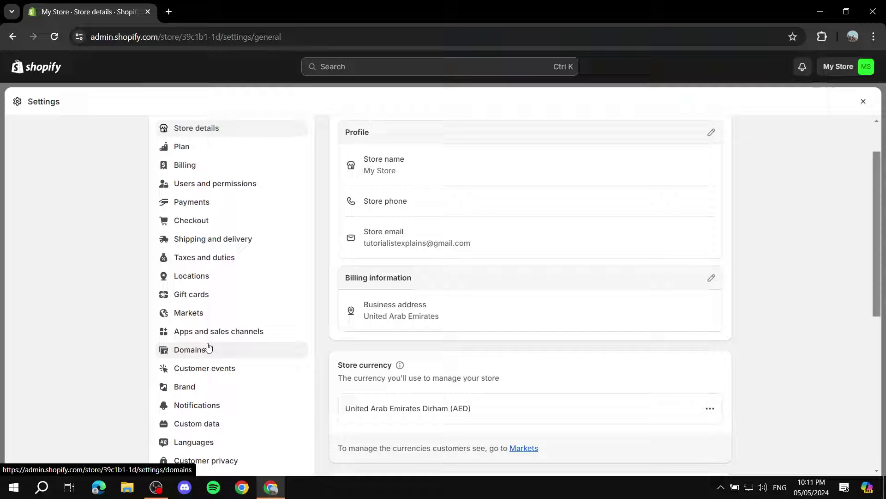
Browse the third-party payment providers, then return to Payments to review PayPal and capture settings
{"action": "left_click", "coordinate": [188, 203]}
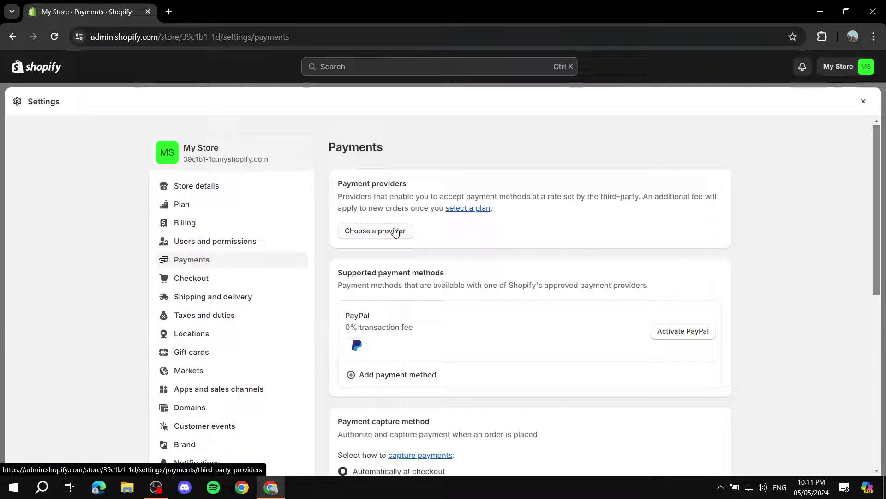
{"action": "left_click", "coordinate": [401, 230]}
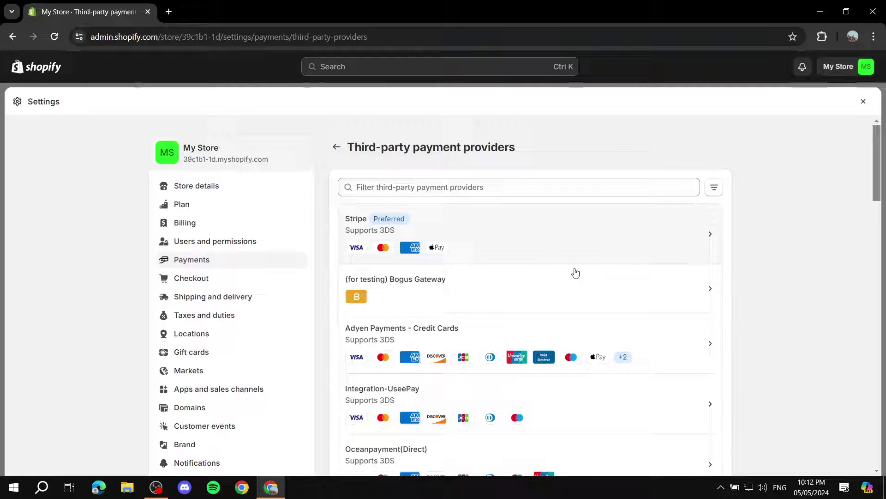
{"action": "left_click", "coordinate": [475, 181]}
{"action": "type", "text": "P"}
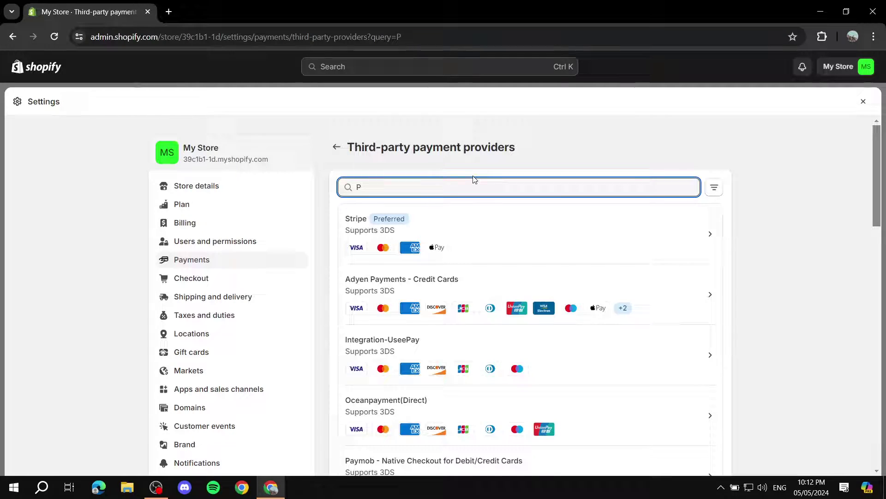
{"action": "key", "text": "BackSpace"}
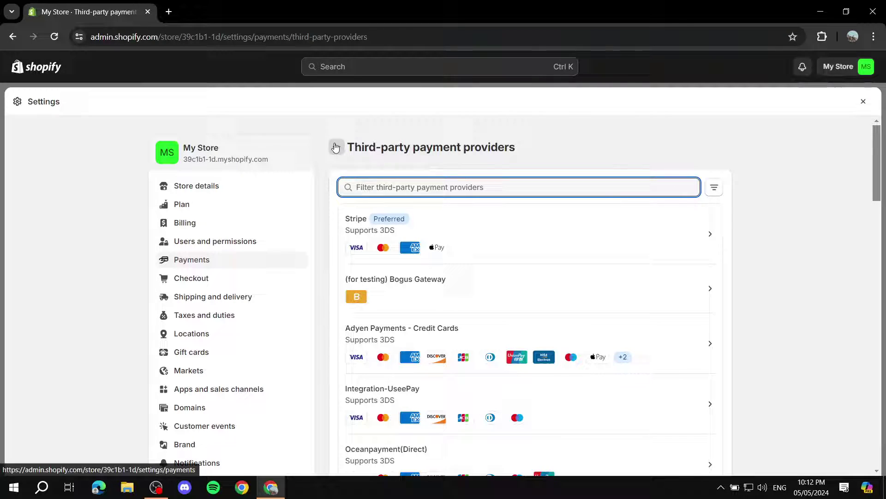
{"action": "left_click", "coordinate": [337, 147]}
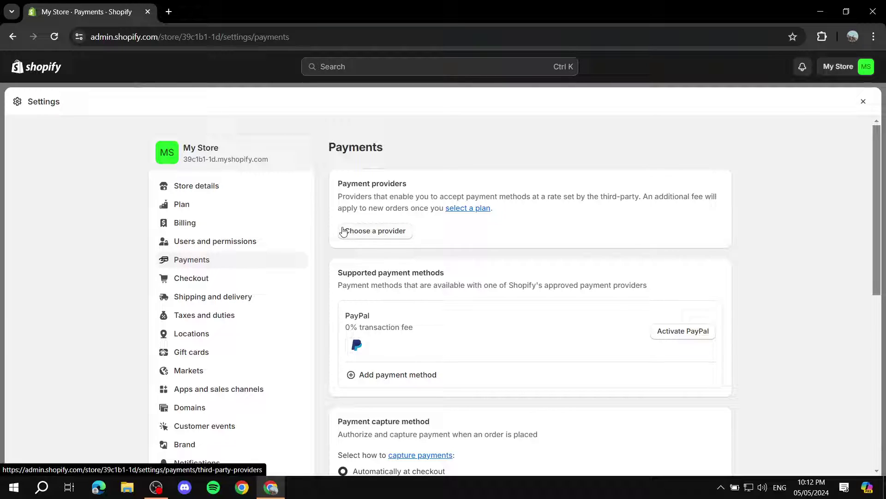
{"action": "scroll", "coordinate": [206, 271], "scroll_direction": "down", "scroll_amount": 3}
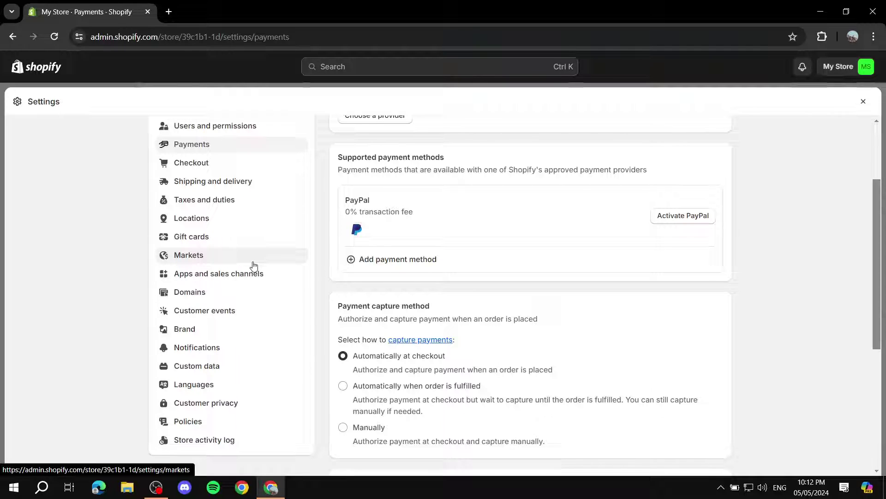
{"action": "scroll", "coordinate": [245, 272], "scroll_direction": "up", "scroll_amount": 3}
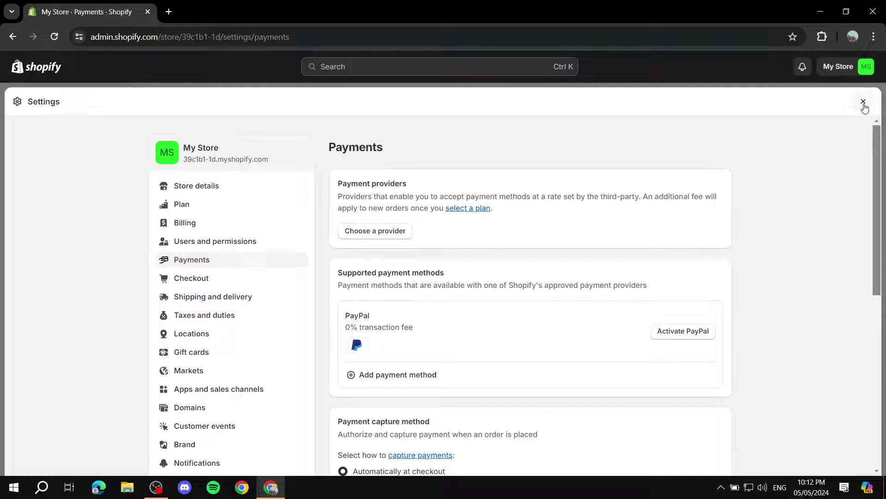
Open a blank Add product form from Products and scroll through its title, pricing and inventory fields
{"action": "left_click", "coordinate": [864, 103]}
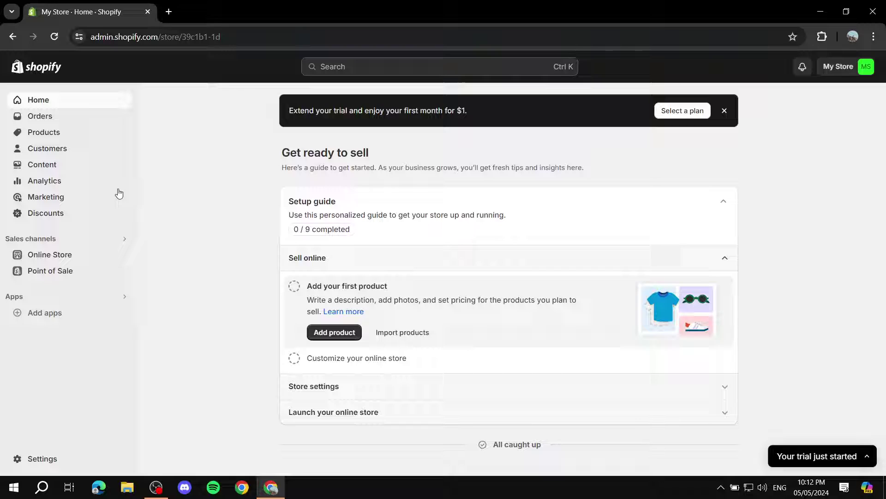
{"action": "left_click", "coordinate": [53, 133]}
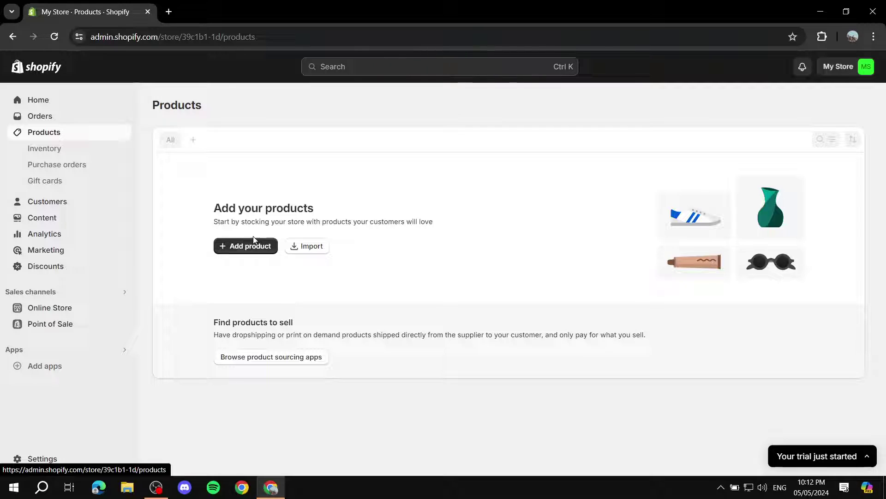
{"action": "left_click", "coordinate": [252, 252]}
{"action": "left_click", "coordinate": [250, 251]}
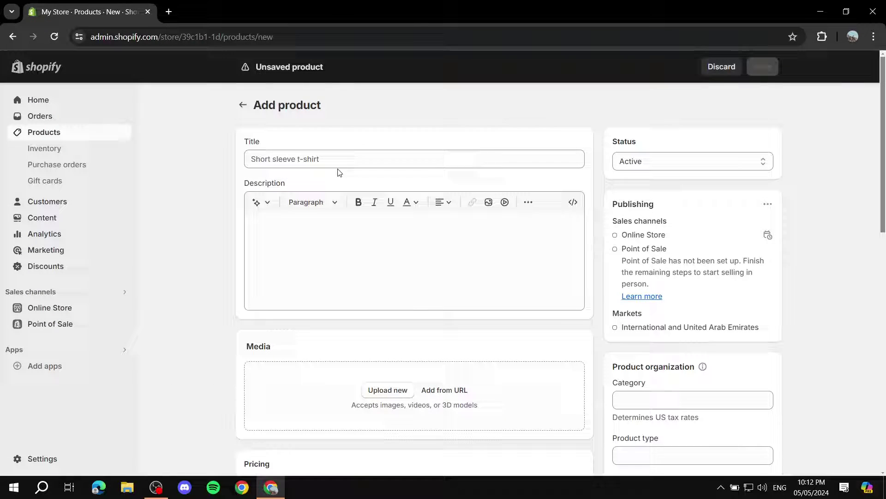
{"action": "scroll", "coordinate": [409, 238], "scroll_direction": "down", "scroll_amount": 3}
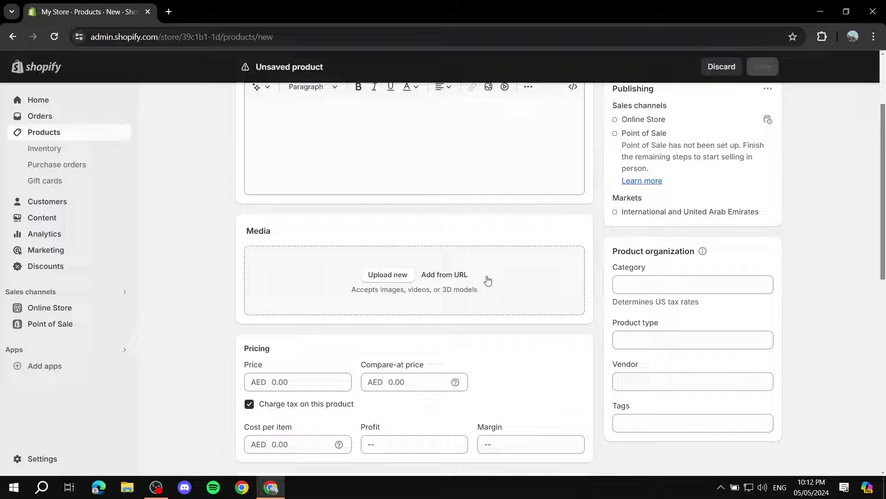
{"action": "scroll", "coordinate": [416, 323], "scroll_direction": "down", "scroll_amount": 5}
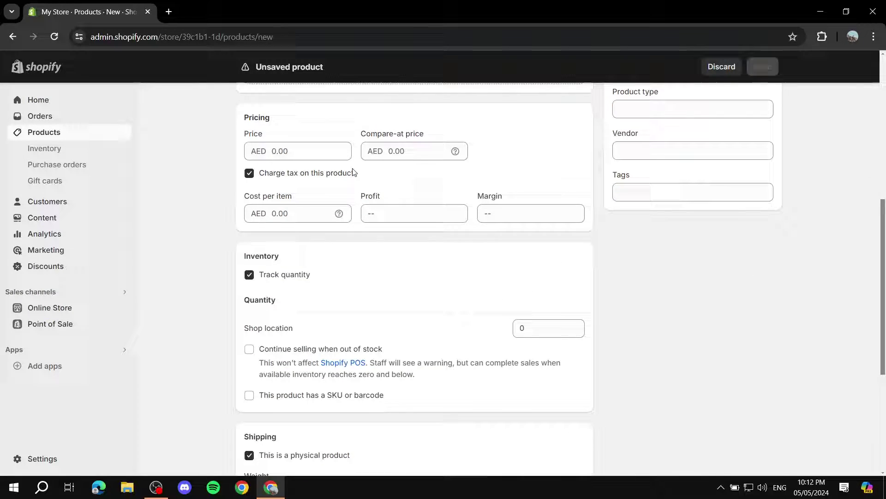
{"action": "scroll", "coordinate": [370, 198], "scroll_direction": "down", "scroll_amount": 5}
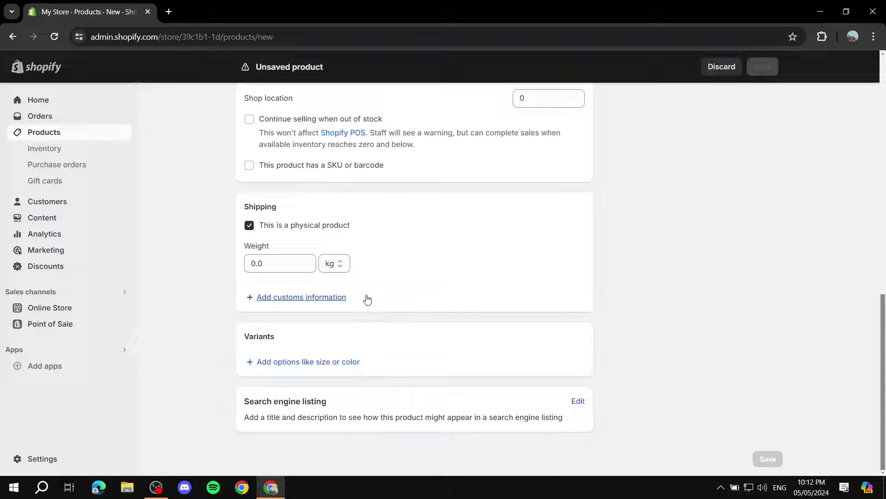
{"action": "scroll", "coordinate": [503, 378], "scroll_direction": "up", "scroll_amount": 8}
{"action": "scroll", "coordinate": [414, 292], "scroll_direction": "up", "scroll_amount": 3}
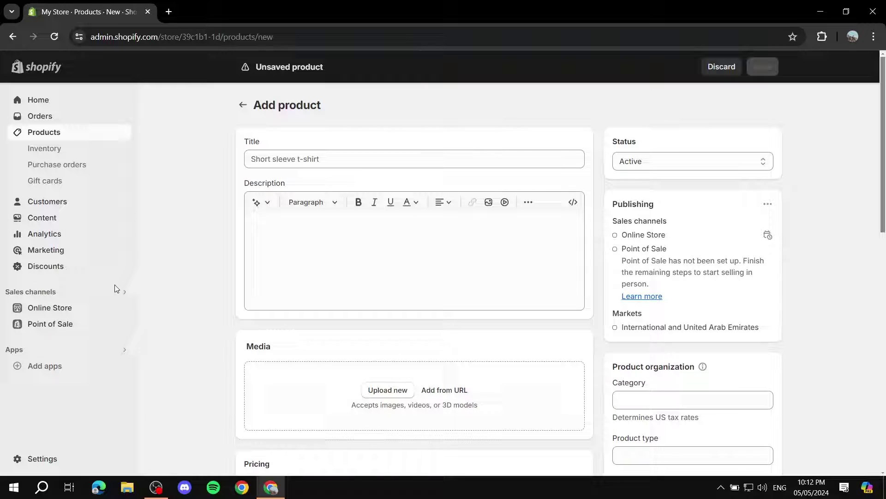
Search the App Store for 'Gelato' from recommended apps and install Gelato: Print on Demand
{"action": "left_click", "coordinate": [56, 369]}
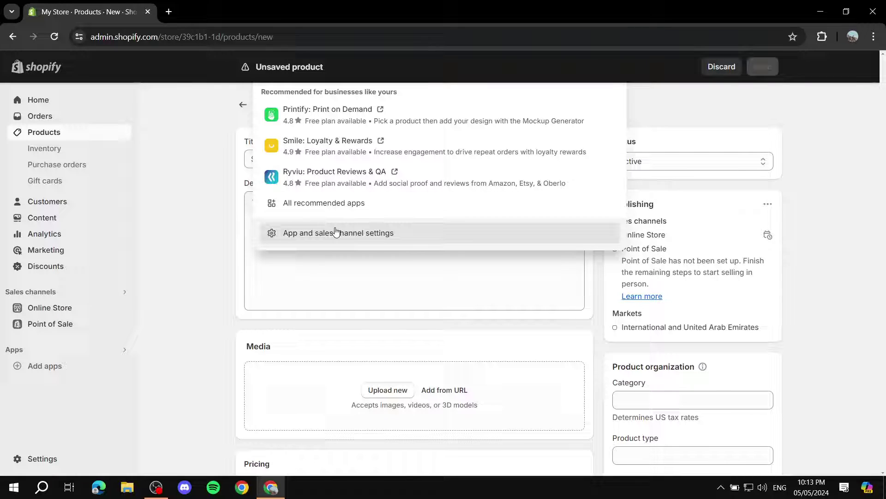
{"action": "left_click", "coordinate": [323, 207]}
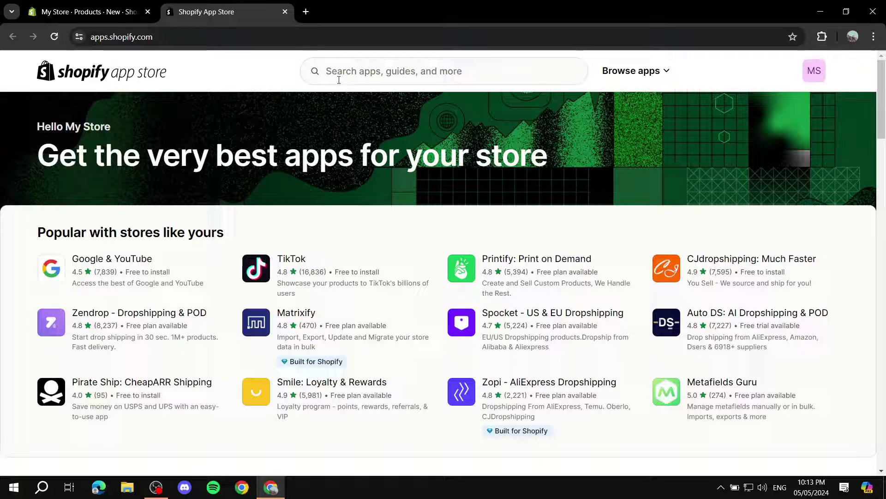
{"action": "left_click", "coordinate": [360, 71]}
{"action": "type", "text": "Gelato"}
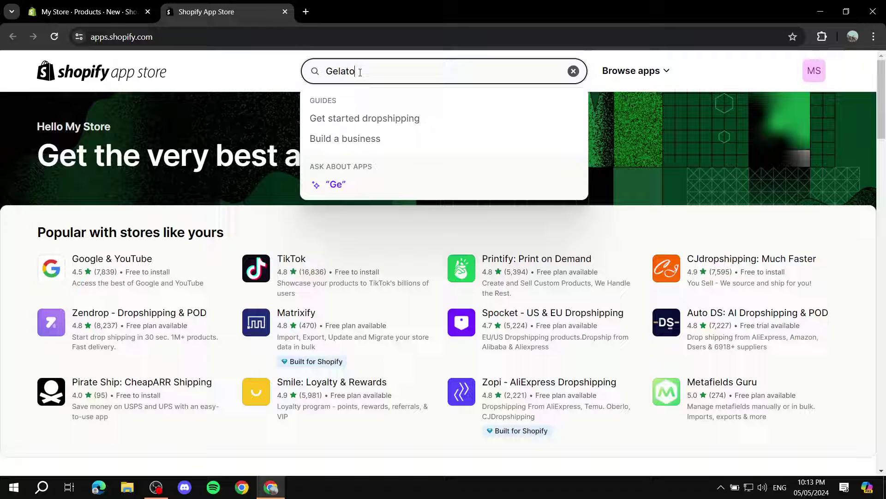
{"action": "left_click", "coordinate": [373, 131]}
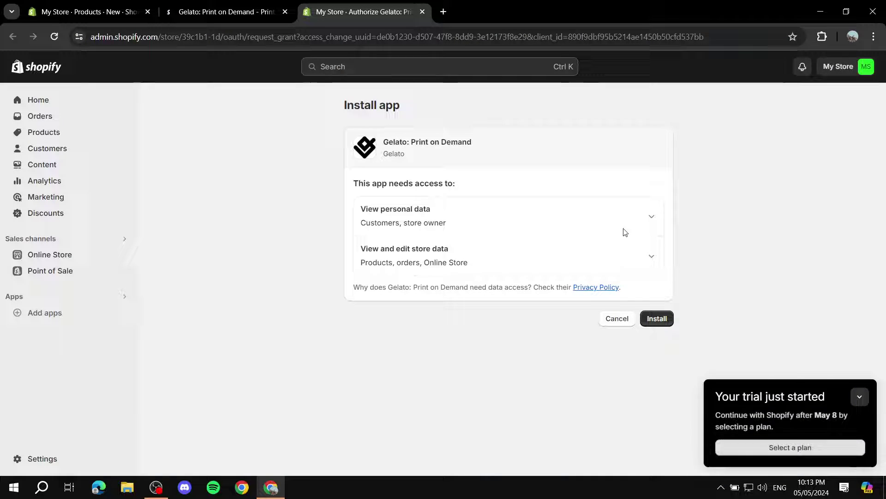
{"action": "left_click", "coordinate": [859, 379]}
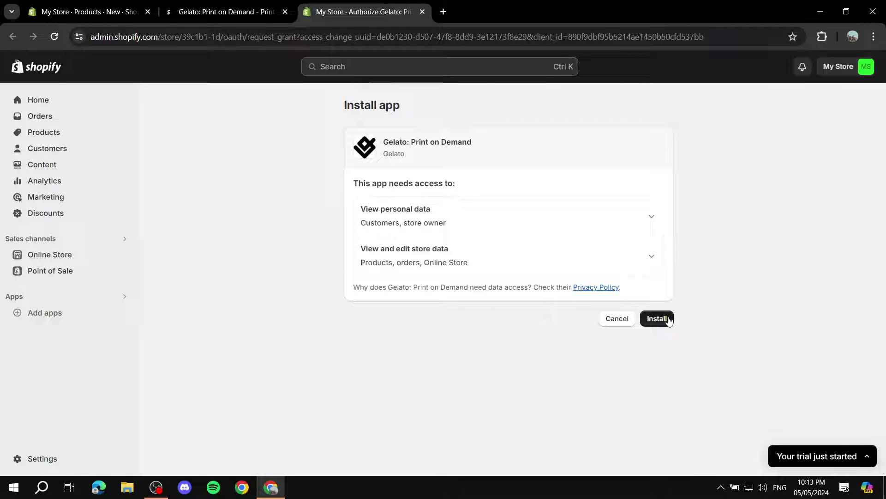
{"action": "left_click", "coordinate": [665, 319]}
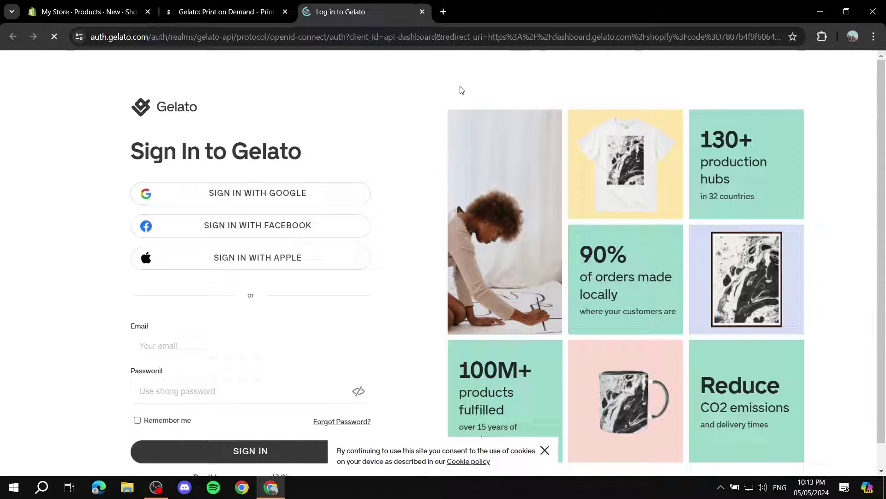
Close the Gelato sign-in and app tabs and dismiss the Picked for you dialog
{"action": "left_click", "coordinate": [422, 12]}
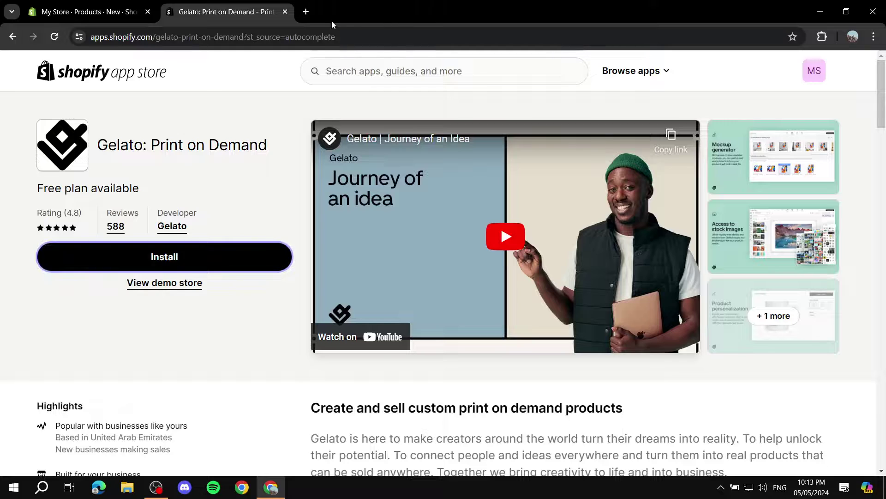
{"action": "left_click", "coordinate": [285, 12]}
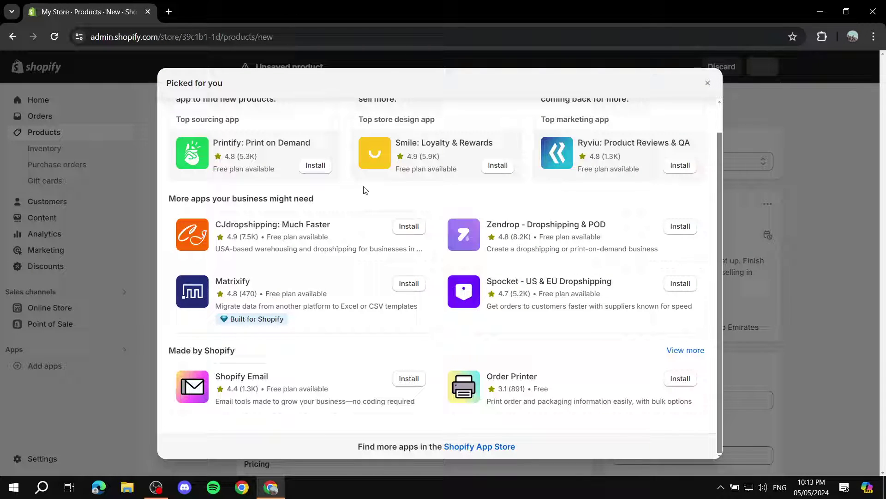
{"action": "scroll", "coordinate": [374, 198], "scroll_direction": "up", "scroll_amount": 1}
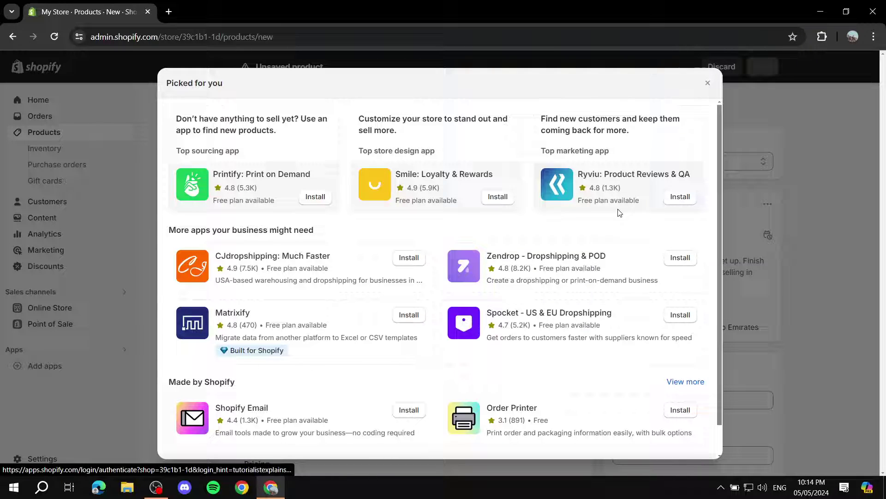
{"action": "left_click", "coordinate": [708, 84]}
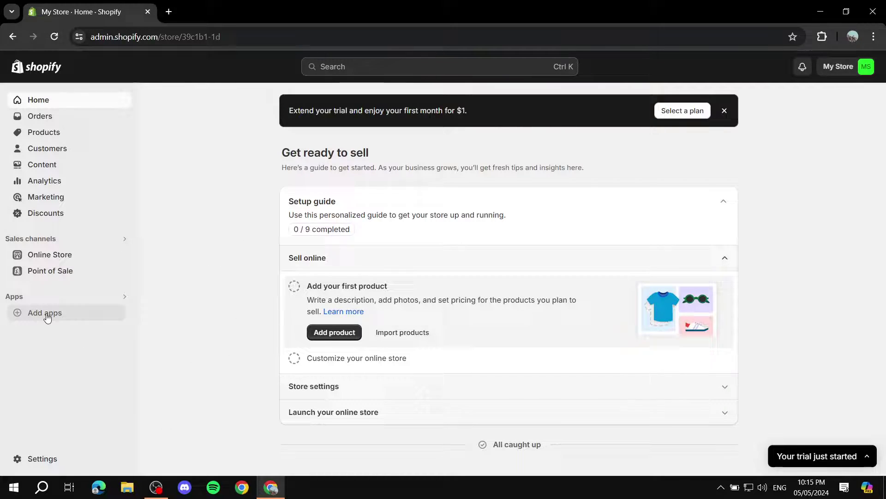
From Add apps, search the Shopify App Store for 'linkpop' and open the Linkpop app
{"action": "left_click", "coordinate": [47, 314]}
{"action": "scroll", "coordinate": [427, 283], "scroll_direction": "down", "scroll_amount": 1}
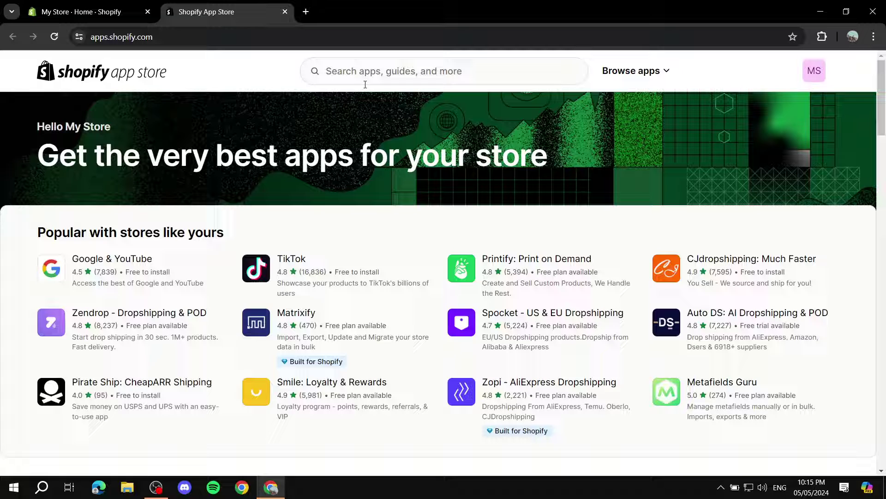
{"action": "left_click", "coordinate": [366, 81]}
{"action": "type", "text": "l"}
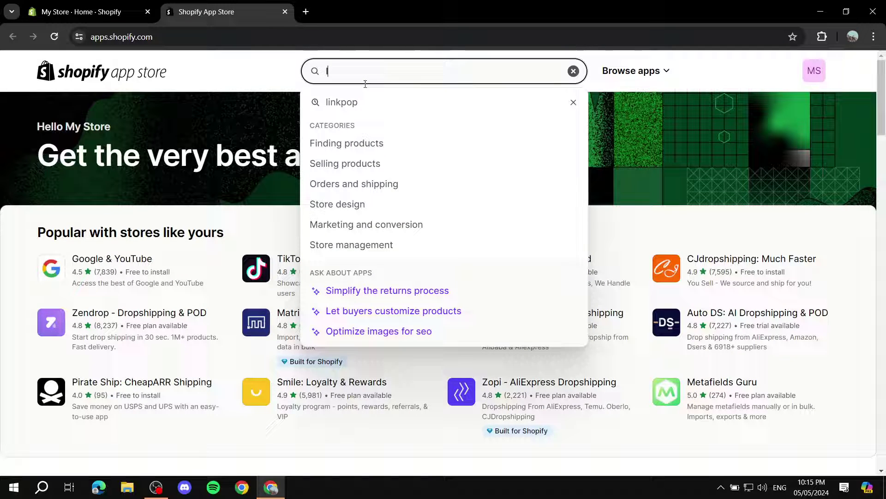
{"action": "type", "text": "inkpop"}
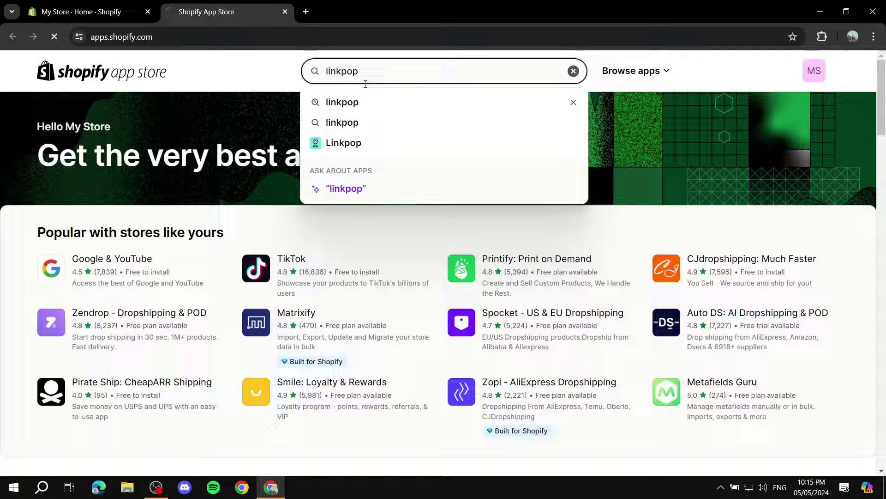
{"action": "key", "text": "Return"}
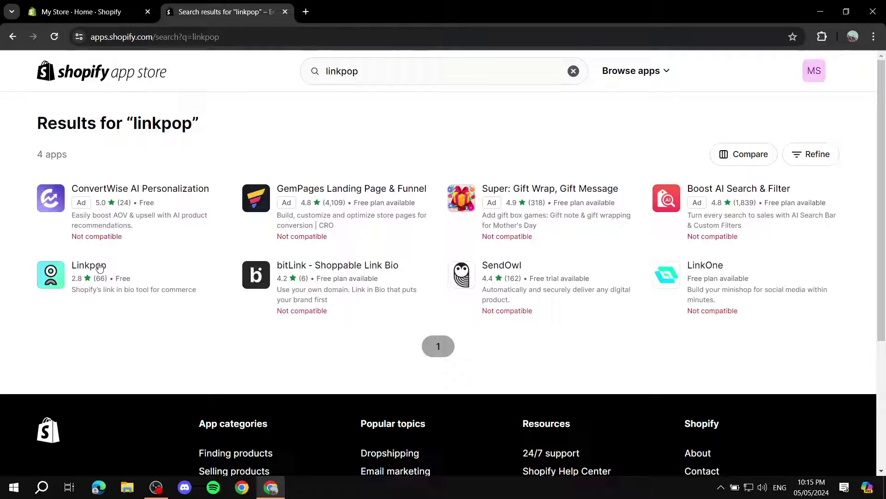
{"action": "left_click", "coordinate": [90, 267]}
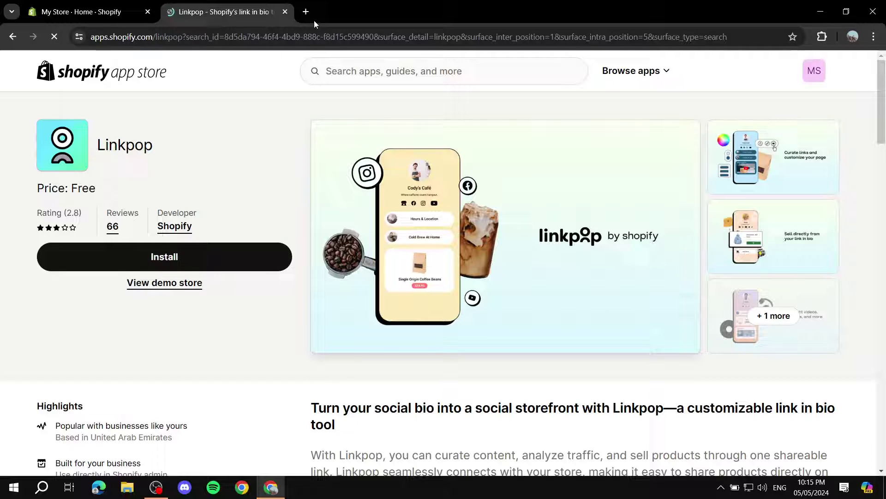
Close the Linkpop app tab and dismiss the Picked for you dialog
{"action": "left_click", "coordinate": [285, 12]}
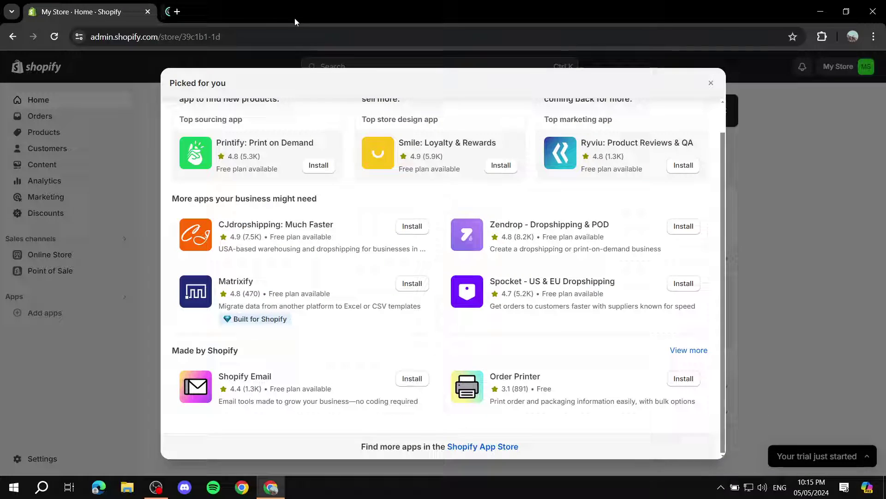
{"action": "left_click", "coordinate": [822, 170]}
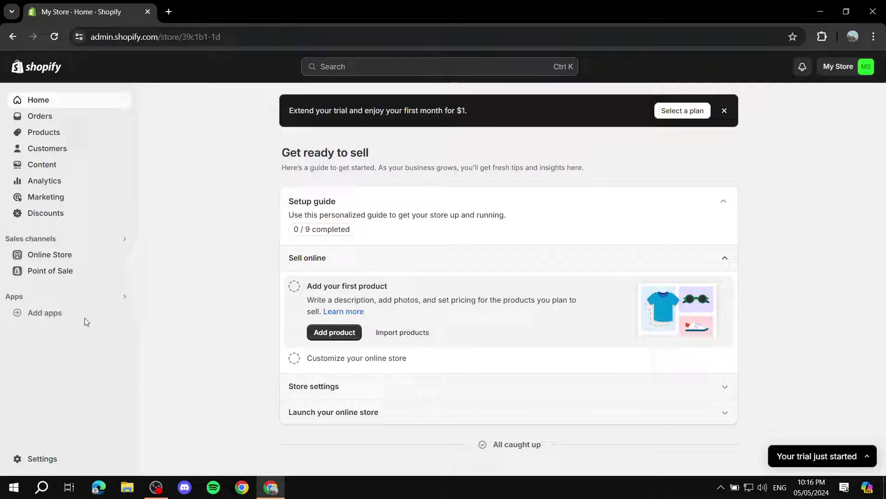
{"action": "left_click", "coordinate": [49, 259]}
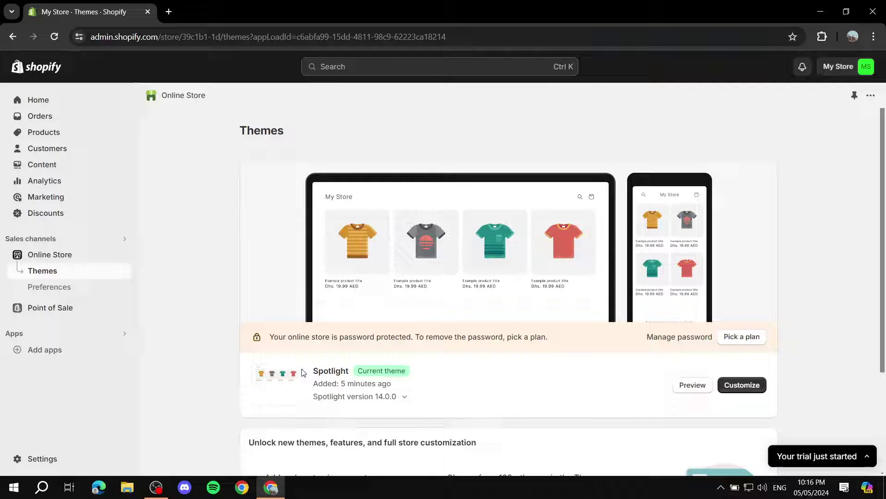
{"action": "left_click_drag", "start_coordinate": [307, 372], "coordinate": [372, 369]}
{"action": "left_click", "coordinate": [469, 371]}
{"action": "left_click", "coordinate": [752, 384]}
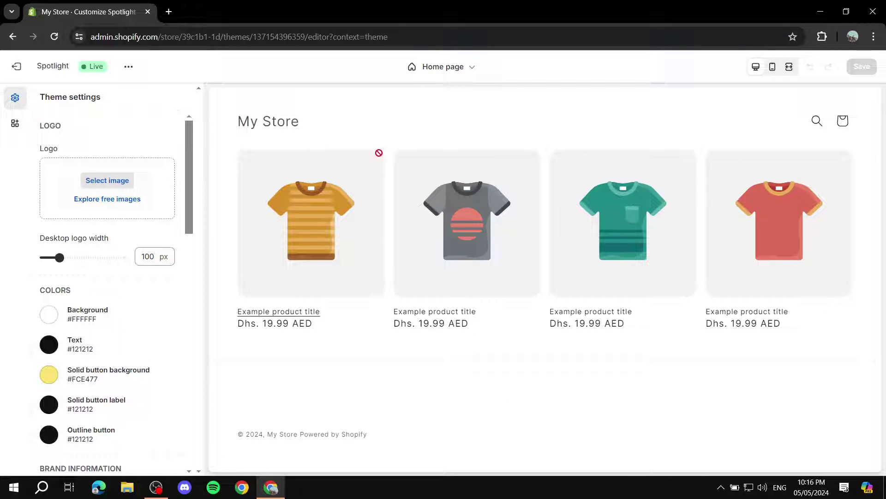
{"action": "left_click", "coordinate": [467, 68]}
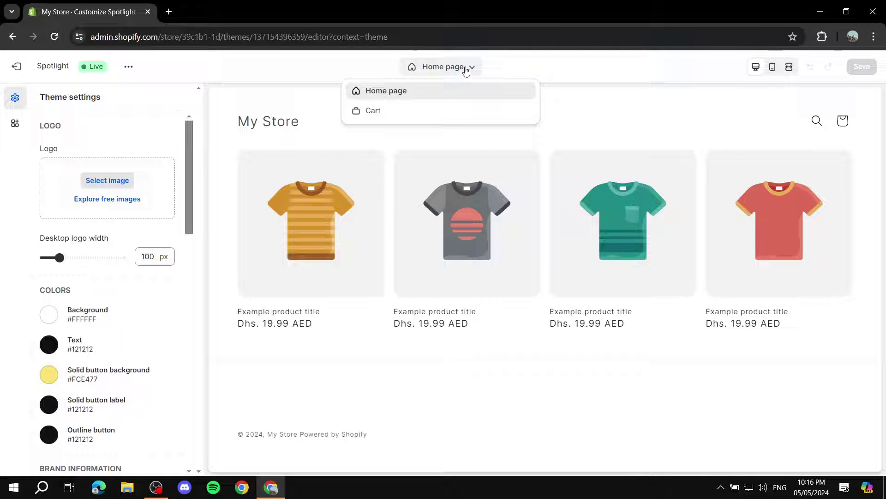
{"action": "left_click", "coordinate": [467, 69]}
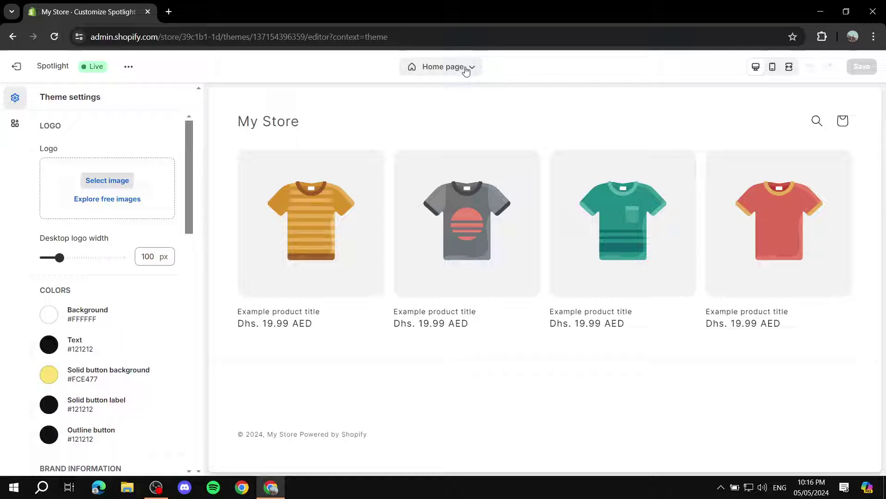
Make the store background grey #AFAFAF
{"action": "left_click", "coordinate": [47, 319]}
{"action": "left_click_drag", "start_coordinate": [77, 179], "coordinate": [0, 155]}
{"action": "left_click", "coordinate": [0, 212]}
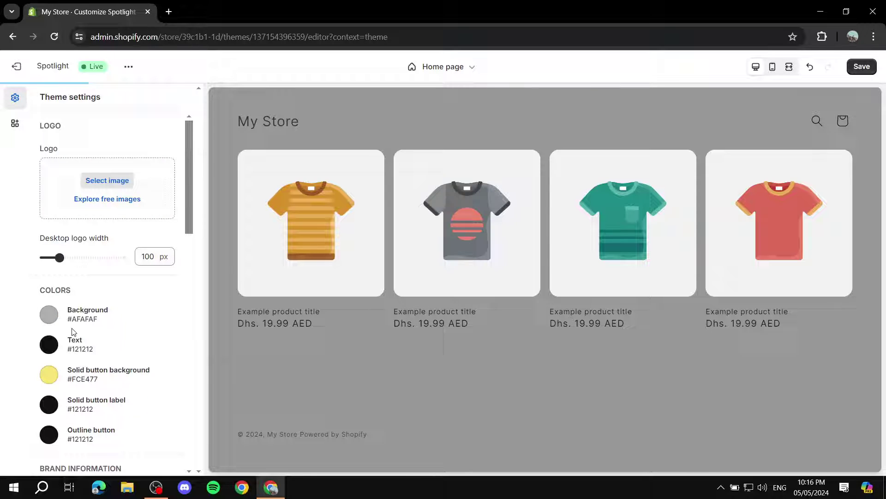
Upload Tutorial.png as the store logo and set the desktop logo width to 80 px
{"action": "left_click", "coordinate": [110, 181]}
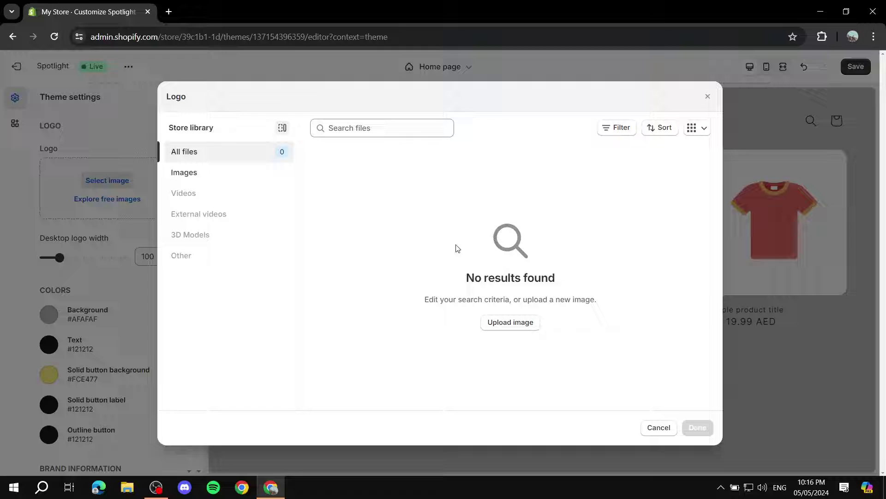
{"action": "left_click", "coordinate": [487, 324]}
{"action": "double_click", "coordinate": [275, 364]}
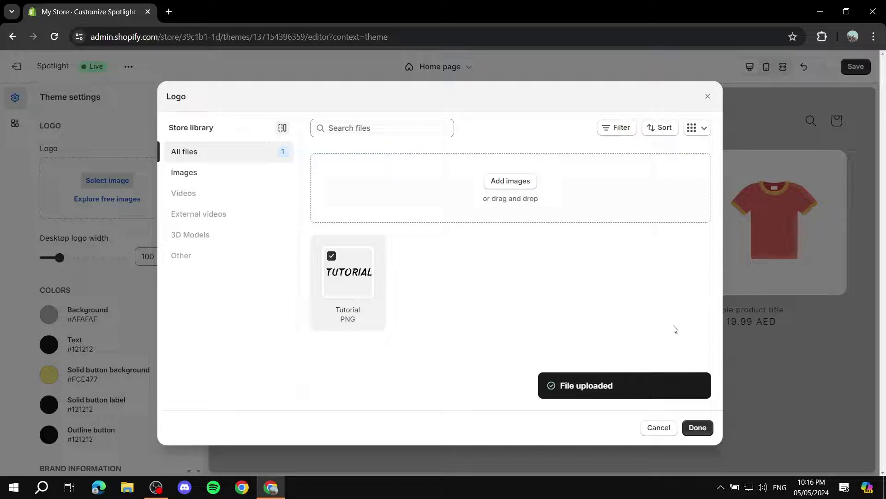
{"action": "left_click", "coordinate": [697, 427]}
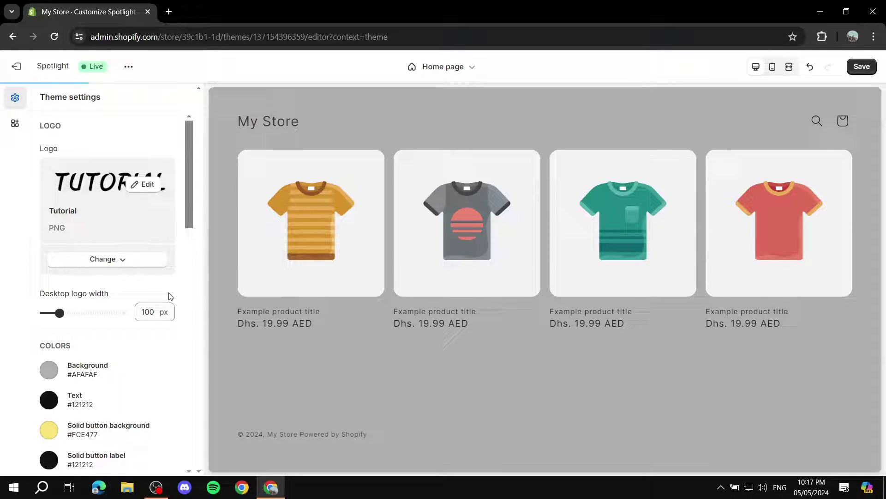
{"action": "scroll", "coordinate": [106, 244], "scroll_direction": "down", "scroll_amount": 1}
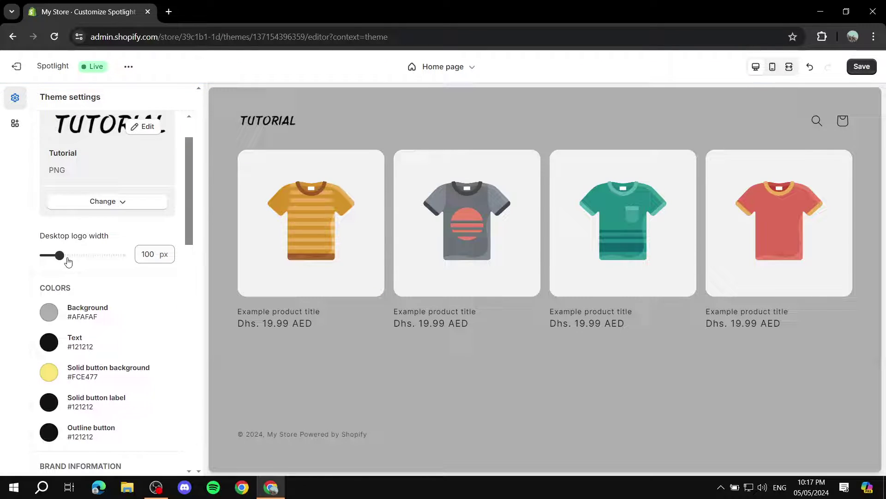
{"action": "left_click_drag", "start_coordinate": [59, 255], "coordinate": [53, 255]}
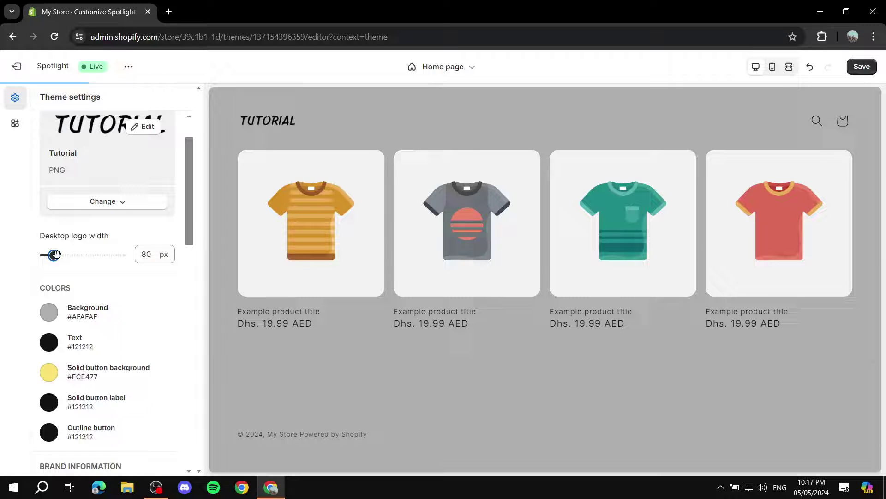
{"action": "scroll", "coordinate": [126, 275], "scroll_direction": "down", "scroll_amount": 2}
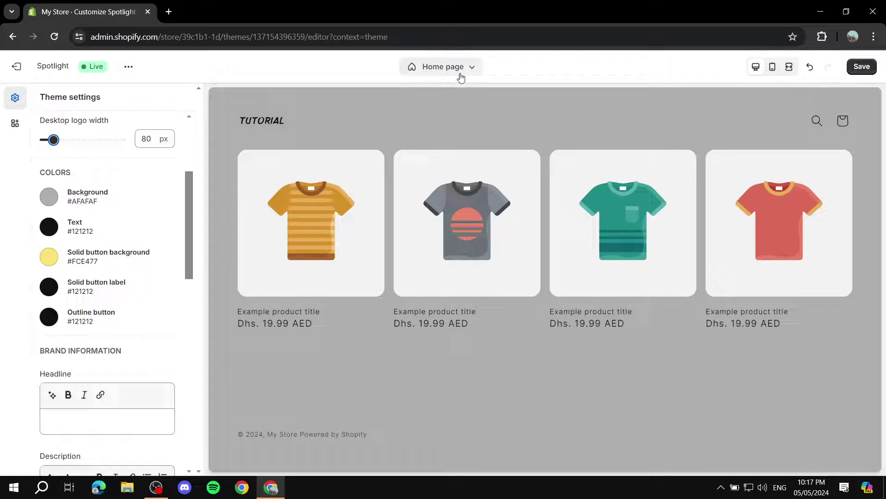
Preview the Cart page and try yellow and orange shades for the solid button background
{"action": "left_click", "coordinate": [435, 66]}
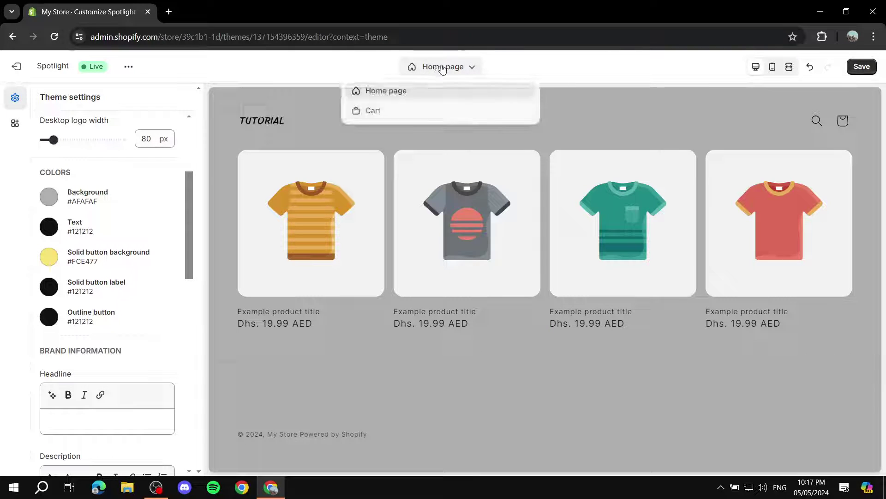
{"action": "left_click", "coordinate": [389, 112]}
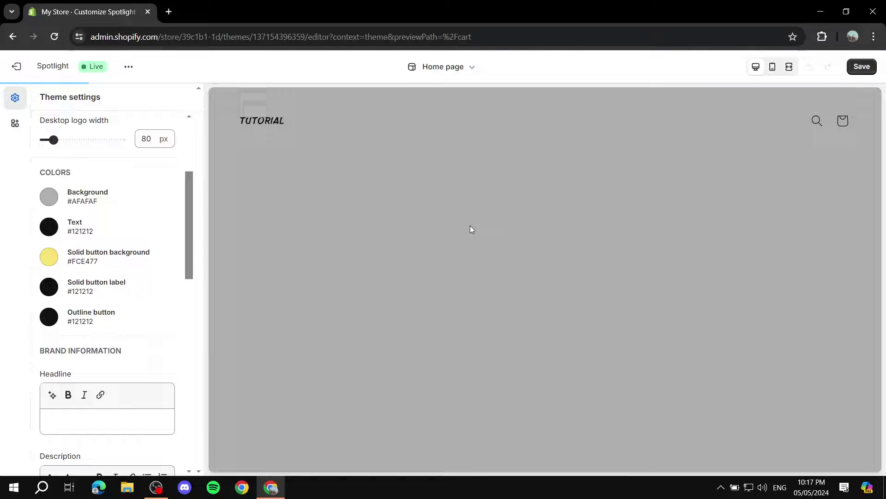
{"action": "left_click", "coordinate": [52, 255]}
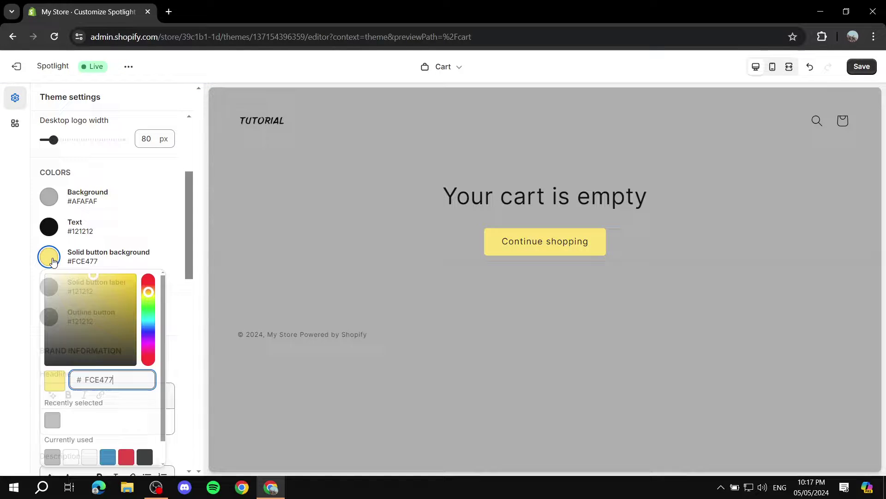
{"action": "left_click", "coordinate": [125, 286]}
{"action": "left_click_drag", "start_coordinate": [129, 287], "coordinate": [152, 259]}
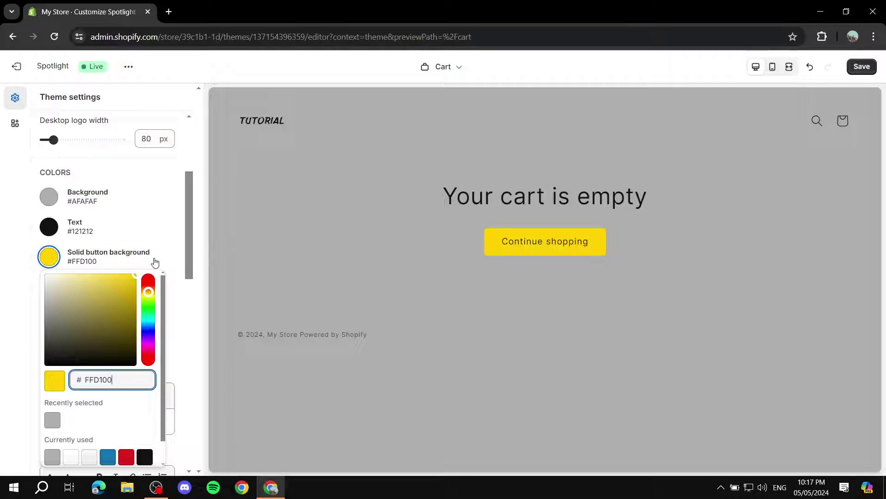
{"action": "left_click_drag", "start_coordinate": [149, 294], "coordinate": [146, 280]}
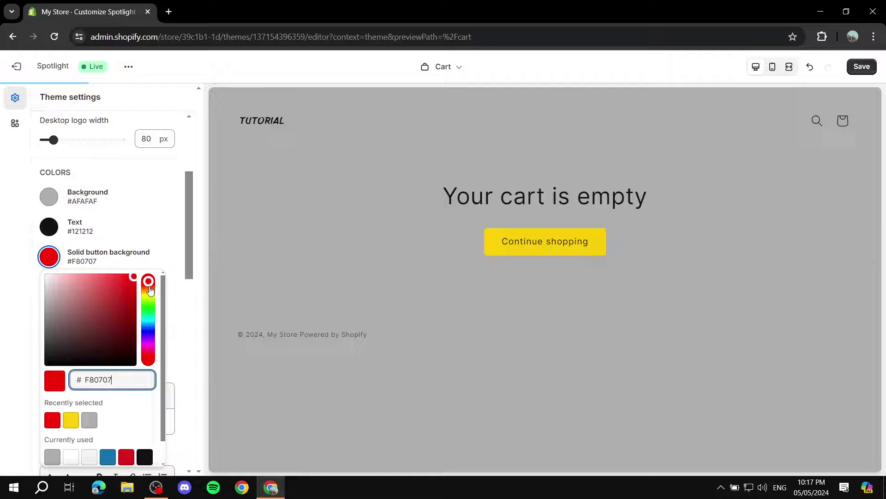
{"action": "left_click", "coordinate": [149, 287]}
{"action": "left_click", "coordinate": [71, 270]}
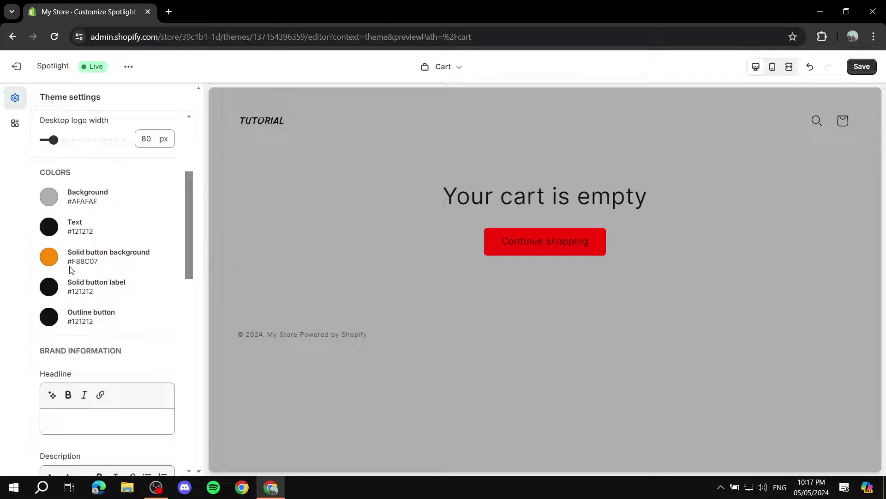
Set the solid button background to yellow #EEF807 and return the preview to Home
{"action": "left_click", "coordinate": [54, 263]}
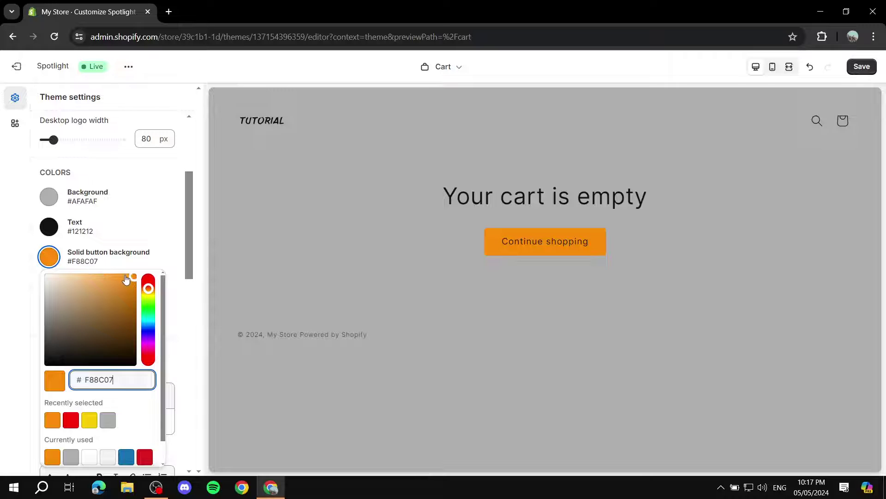
{"action": "left_click", "coordinate": [147, 296]}
{"action": "left_click", "coordinate": [149, 290]}
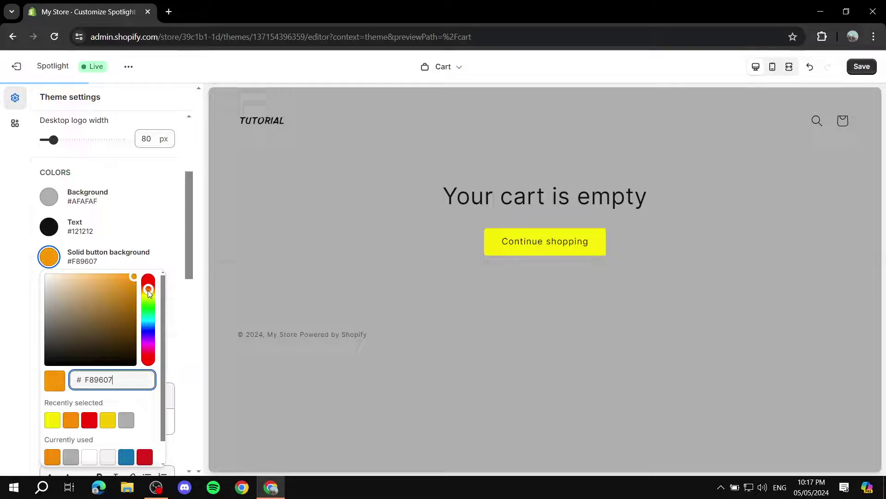
{"action": "left_click", "coordinate": [148, 294]}
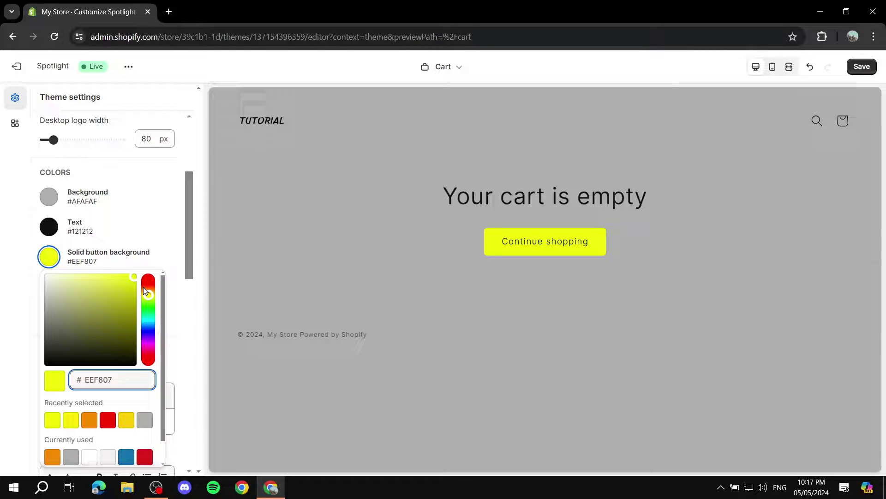
{"action": "left_click", "coordinate": [412, 251]}
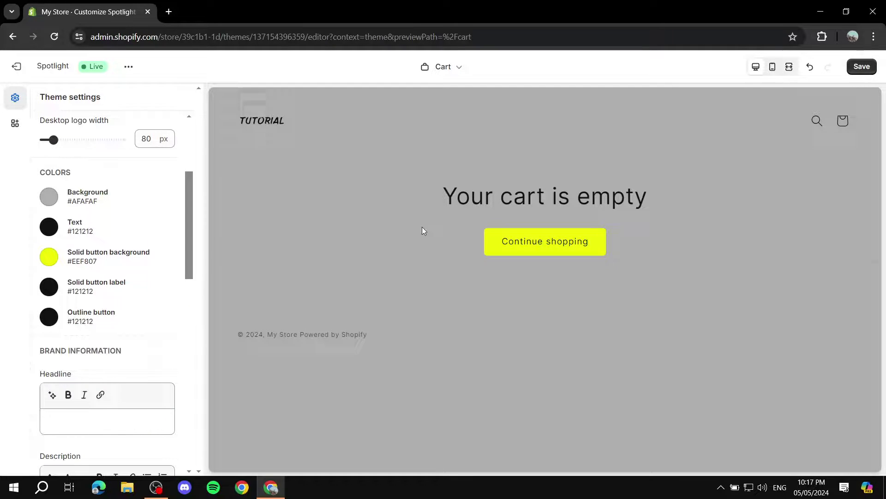
{"action": "left_click", "coordinate": [444, 68]}
{"action": "left_click", "coordinate": [445, 92]}
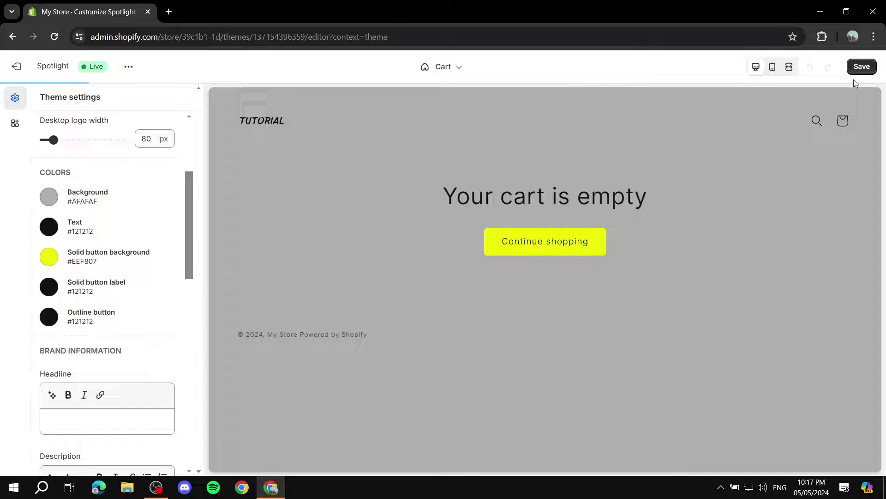
Save the Spotlight theme edits, exit to the Themes page and collapse the trial notice
{"action": "left_click", "coordinate": [862, 66]}
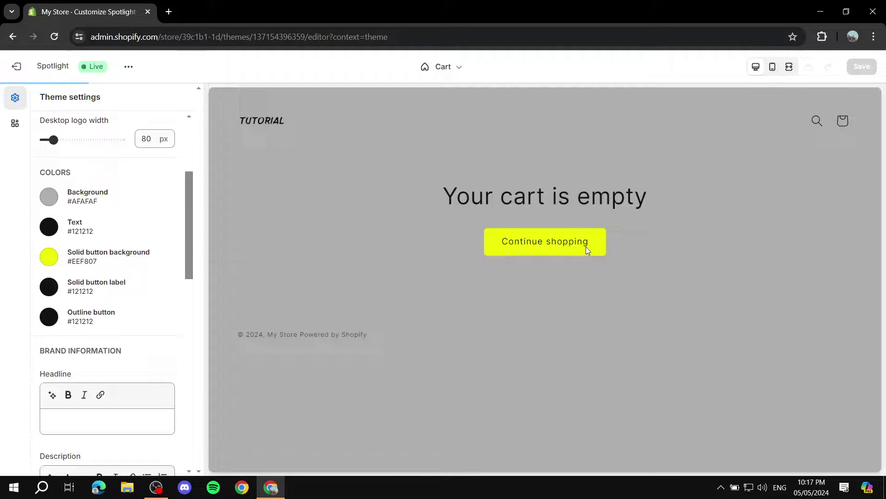
{"action": "left_click", "coordinate": [587, 249]}
{"action": "left_click", "coordinate": [17, 66]}
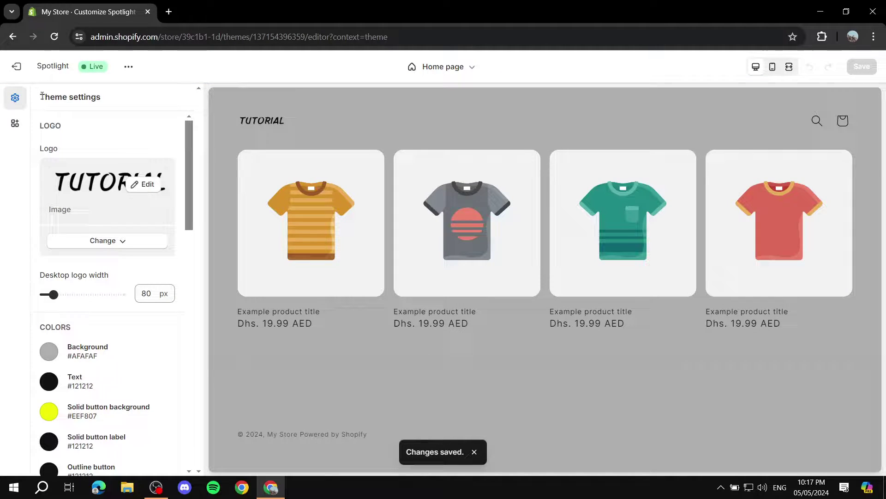
{"action": "left_click", "coordinate": [17, 66]}
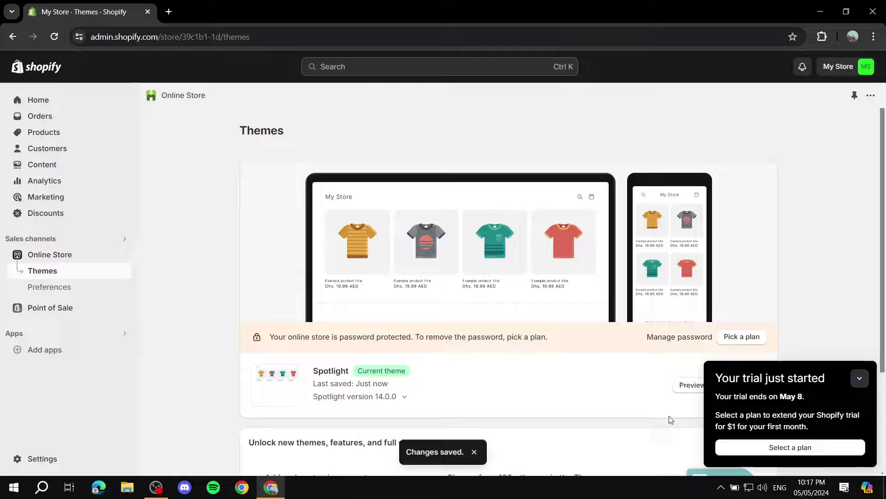
{"action": "left_click", "coordinate": [860, 378]}
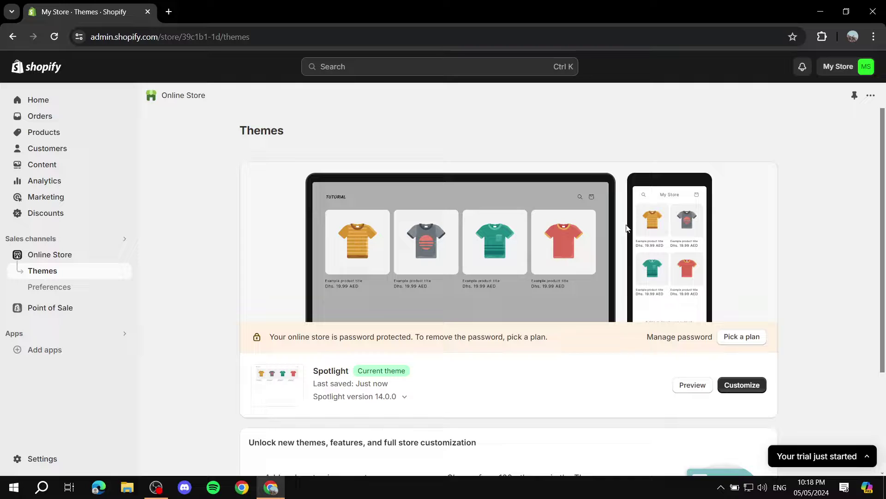
{"action": "scroll", "coordinate": [589, 224], "scroll_direction": "down", "scroll_amount": 3}
{"action": "scroll", "coordinate": [383, 275], "scroll_direction": "up", "scroll_amount": 3}
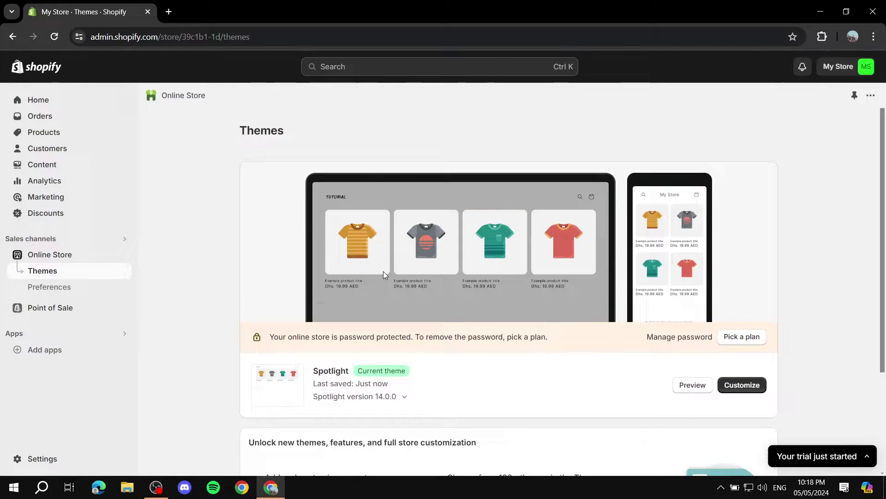